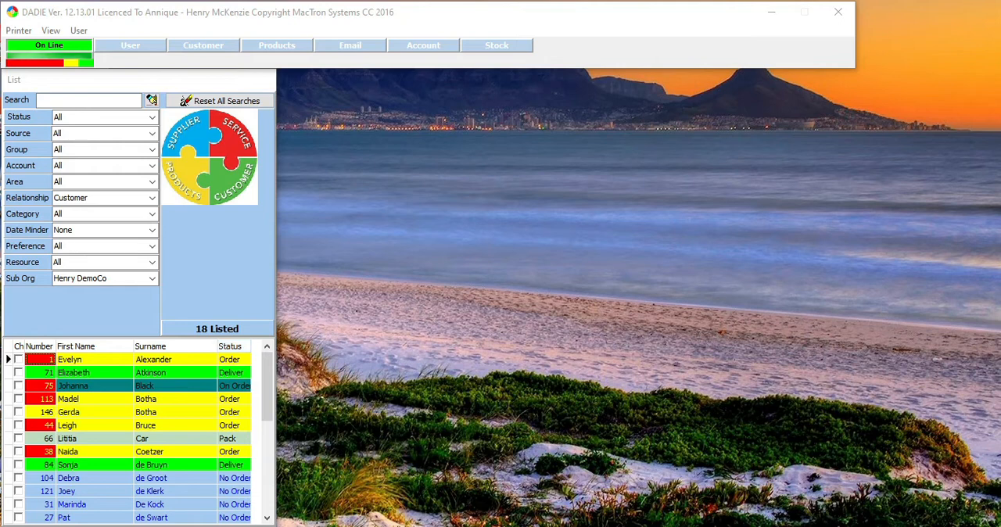
# Open the customer details and look through several listed customers' records, returning to the first record in the list
pyautogui.click(212, 46)
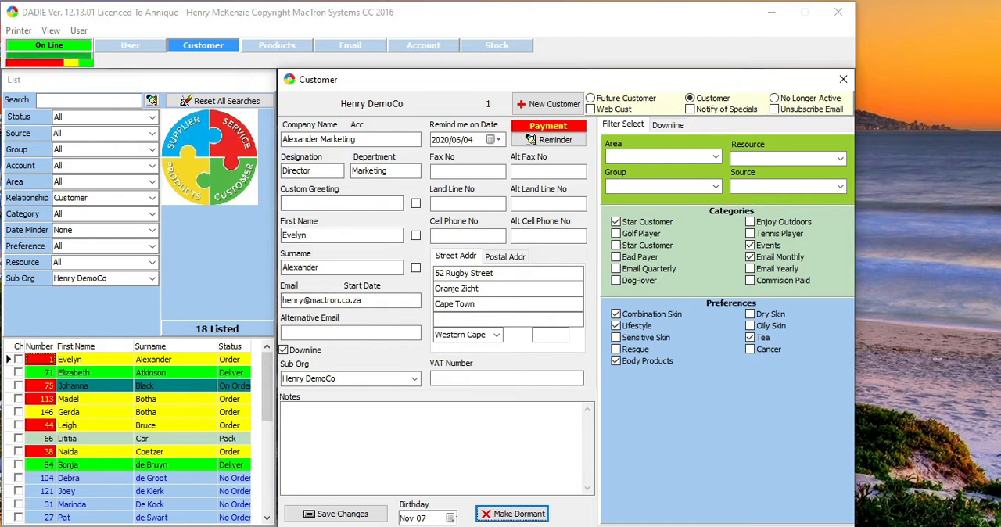
pyautogui.click(122, 370)
pyautogui.click(113, 396)
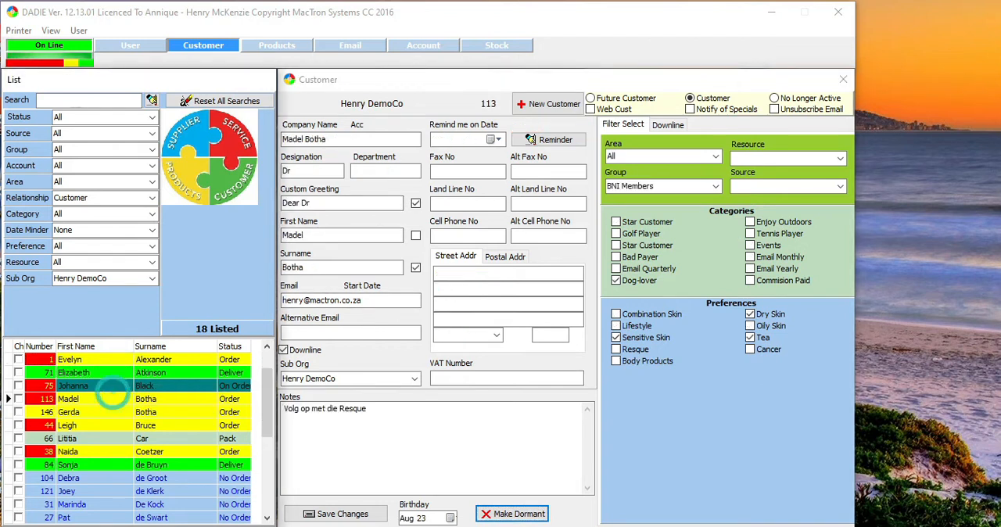
pyautogui.click(111, 413)
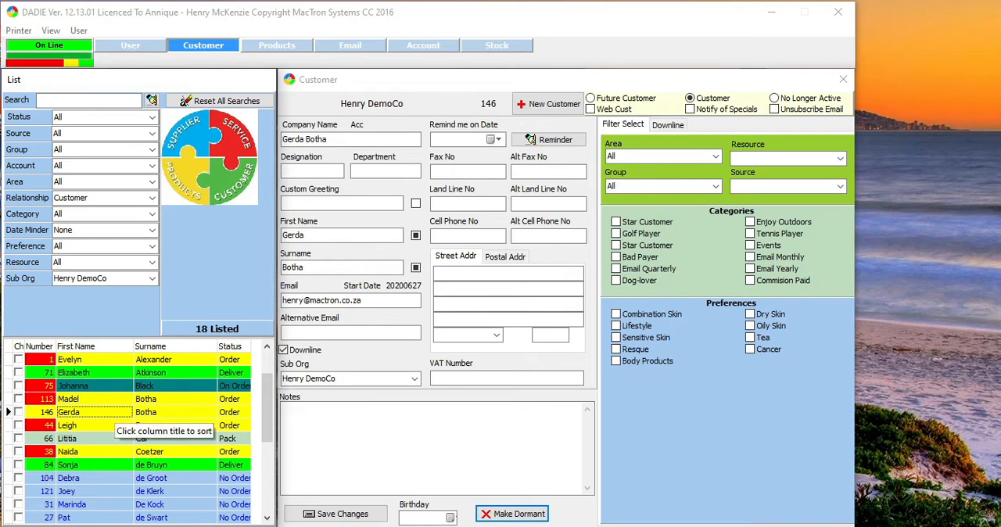
pyautogui.click(105, 360)
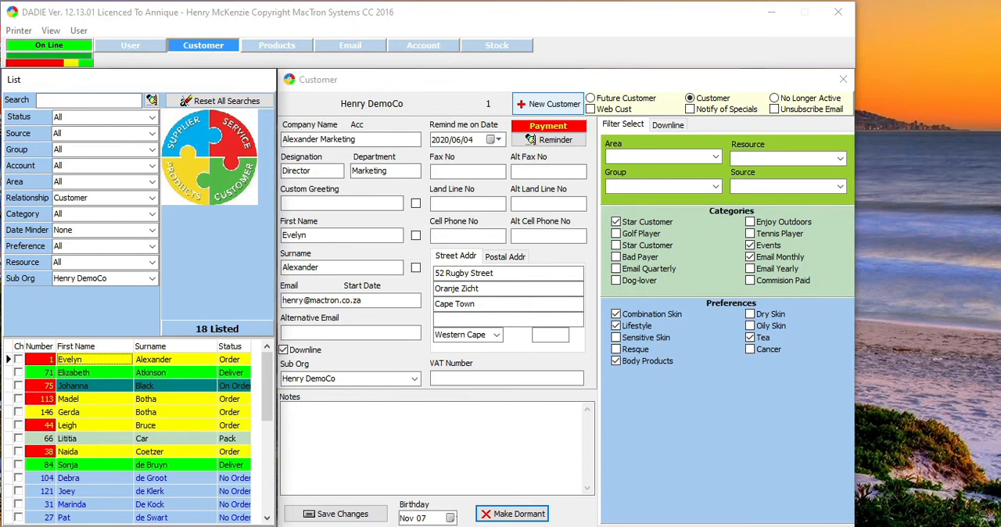
# Add a new customer with the company name Domo Company, fill in the contact's first name and surname, and save the record
pyautogui.click(548, 103)
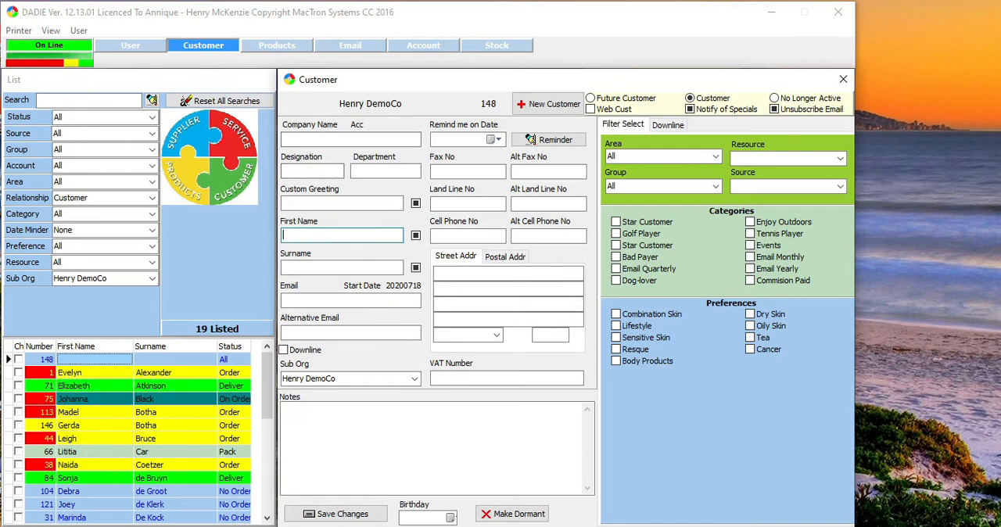
pyautogui.click(356, 139)
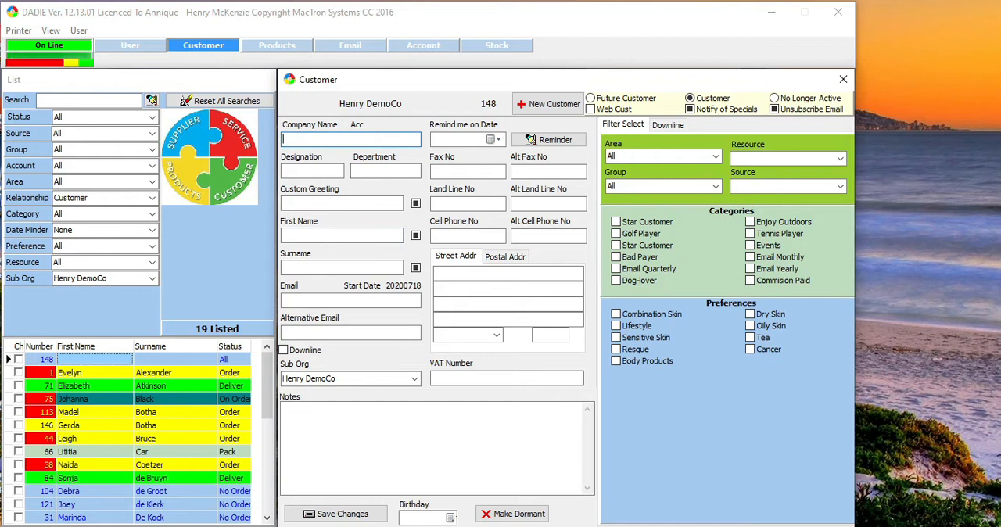
pyautogui.write('Domo')
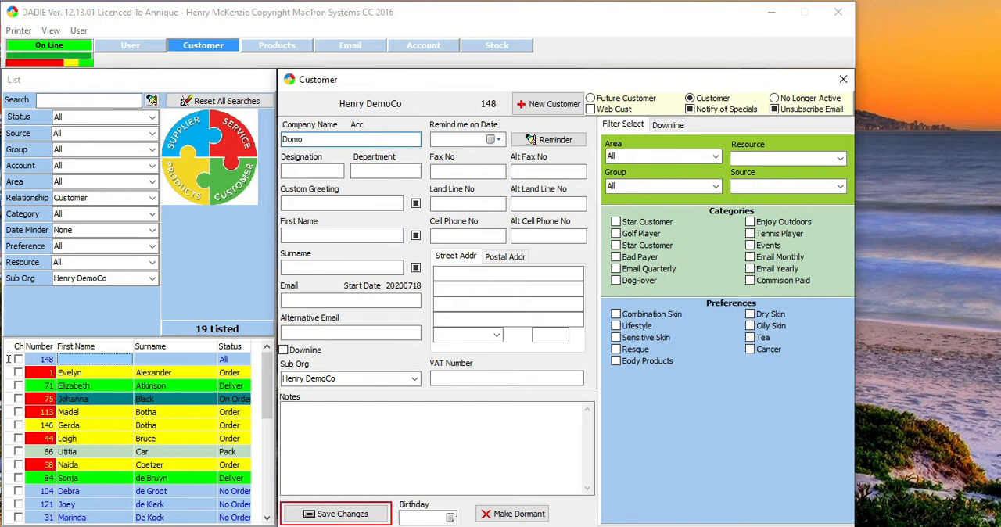
pyautogui.write(' Company')
pyautogui.press('Tab')
pyautogui.press('Tab')
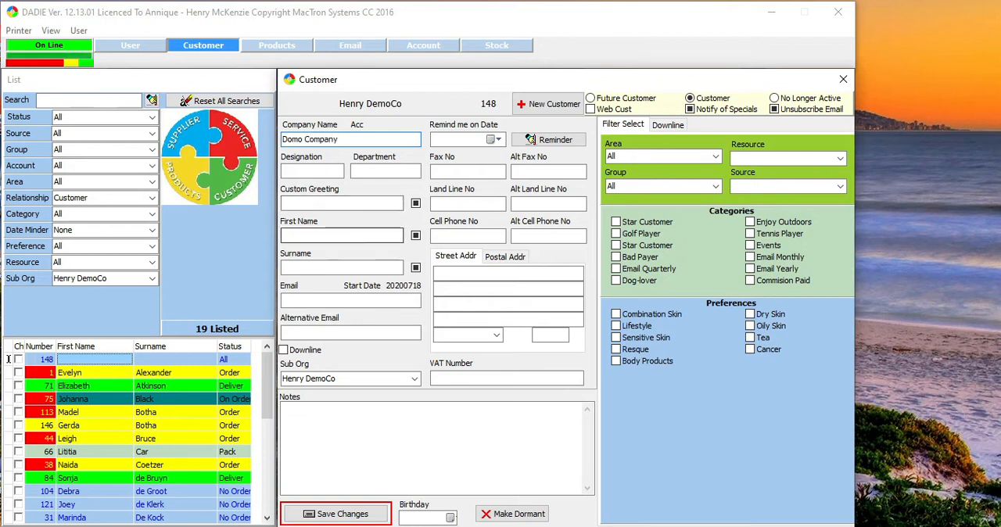
pyautogui.write('Peter')
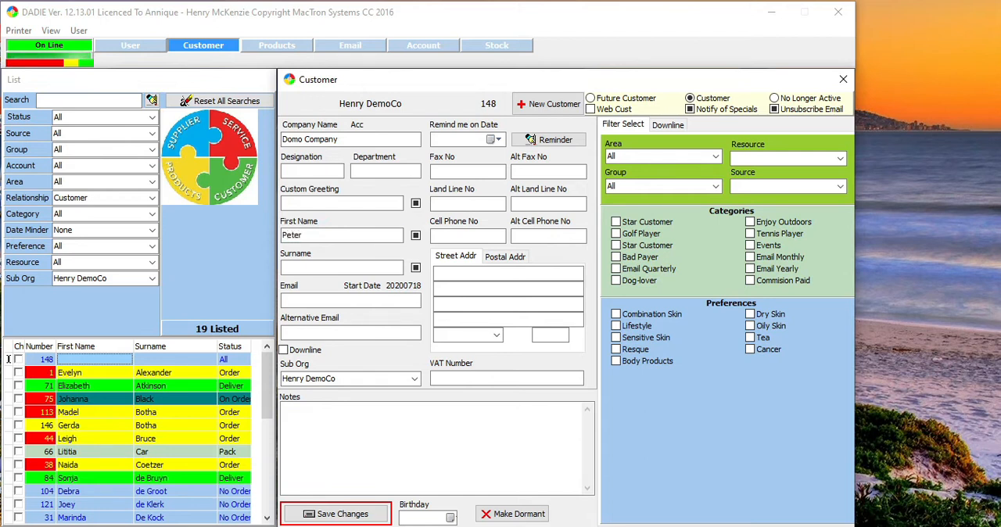
pyautogui.press('Tab')
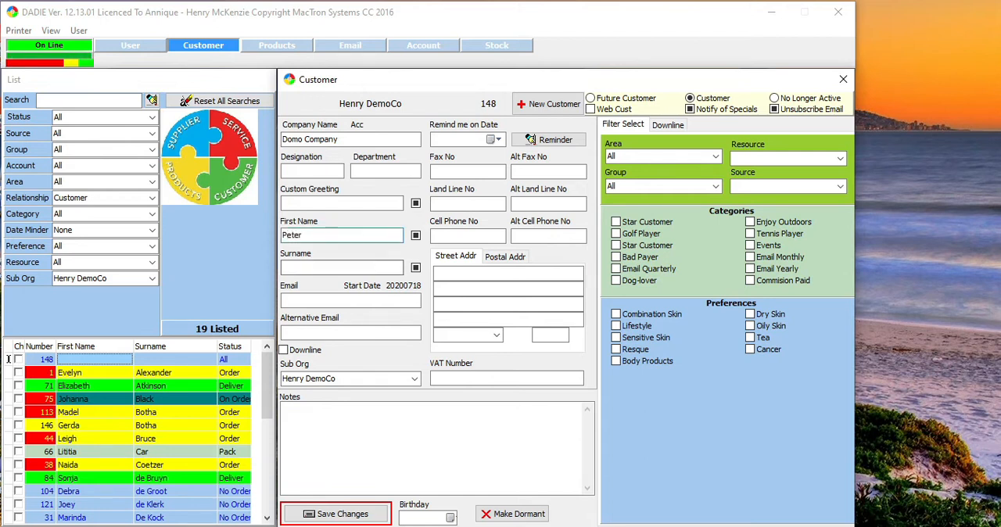
pyautogui.write('Harris')
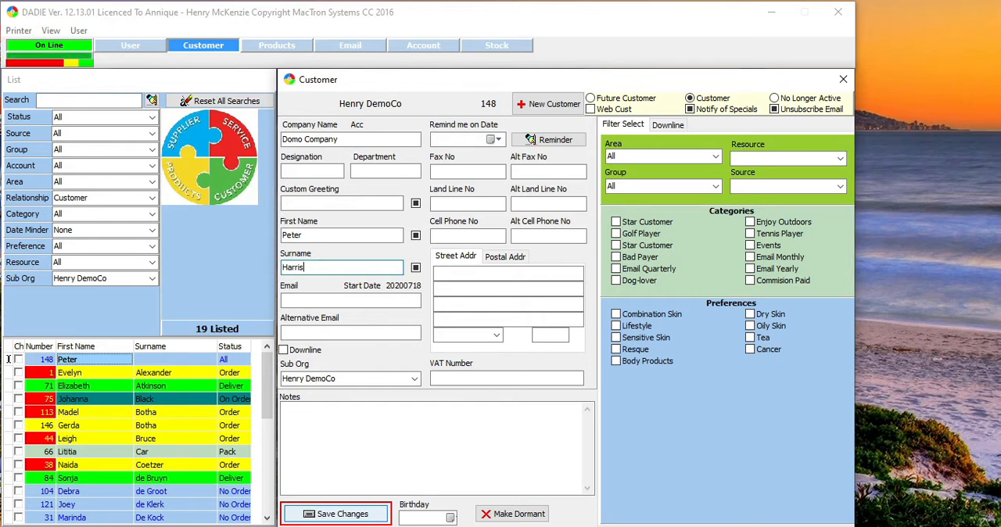
pyautogui.click(337, 514)
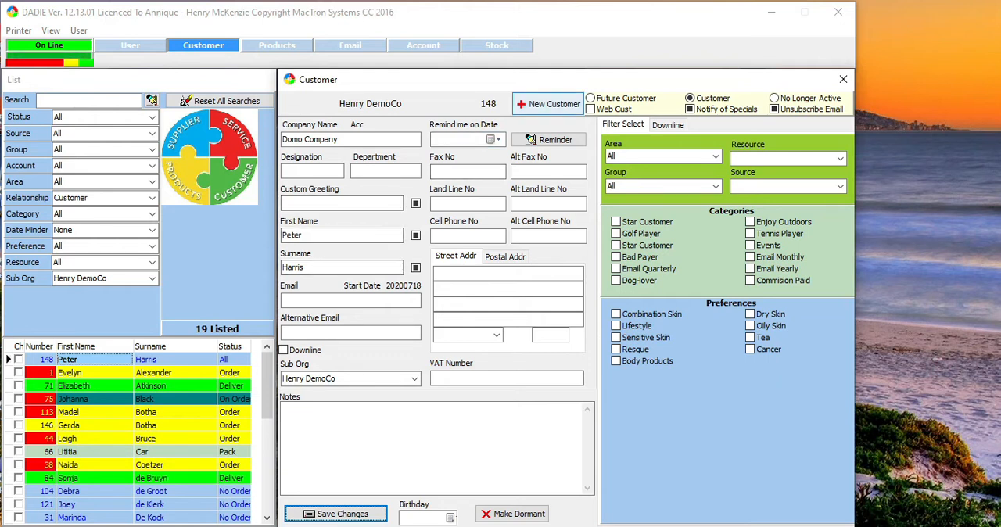
# Add another new customer with only a first name and surname, leaving the company name empty, and save the record
pyautogui.click(548, 104)
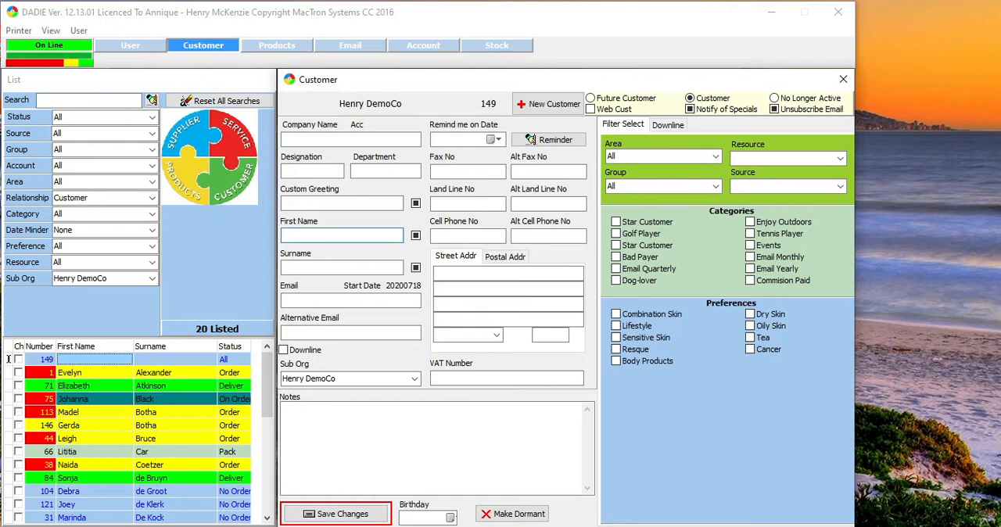
pyautogui.write('ohn')
pyautogui.press('Tab')
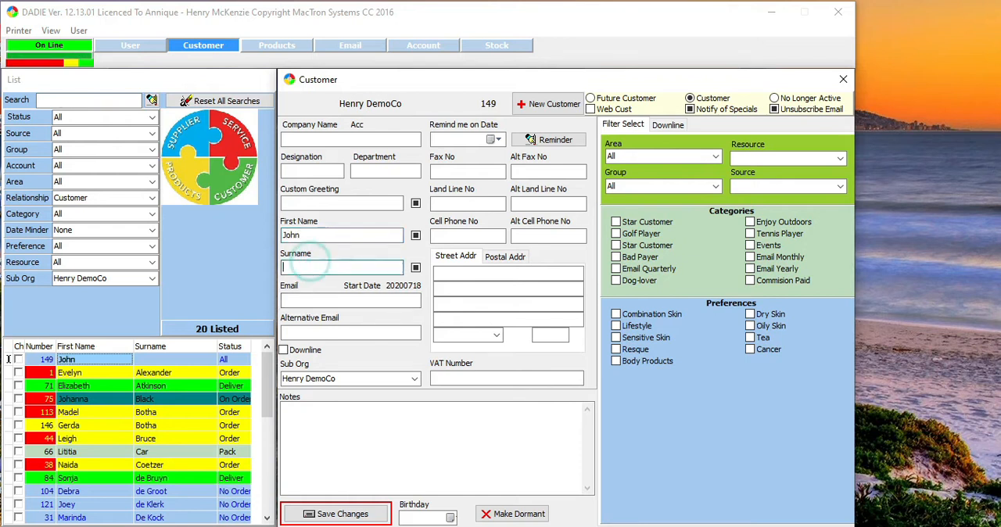
pyautogui.write('Do')
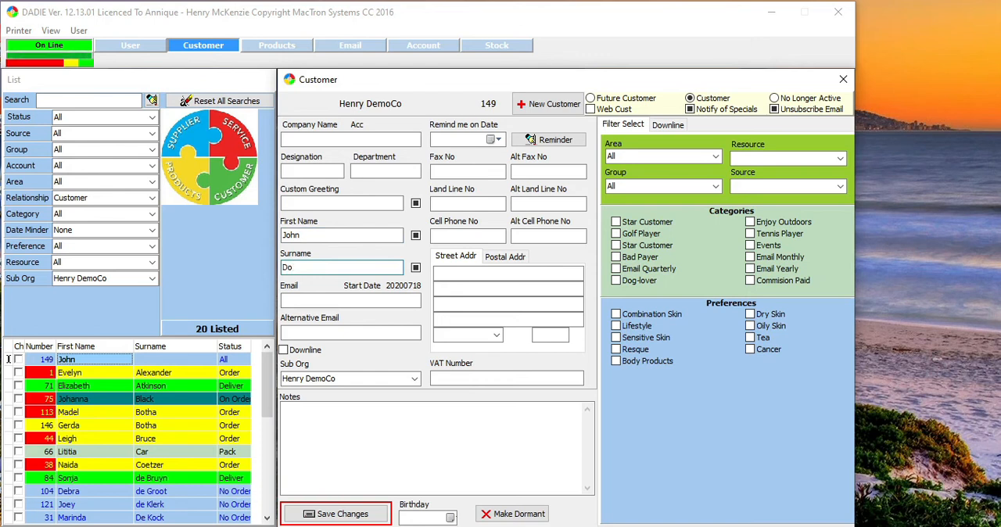
pyautogui.write('w')
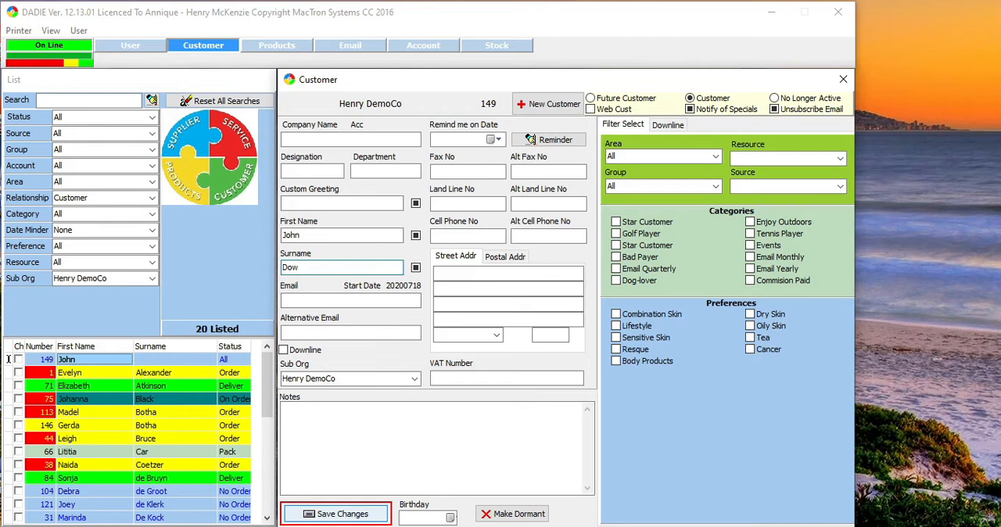
pyautogui.click(336, 514)
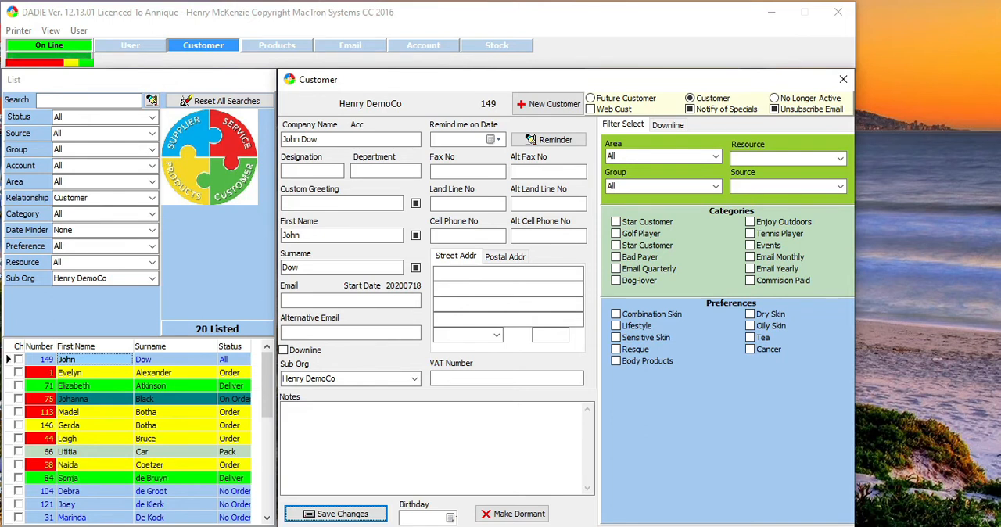
# Set the new customer's designation to Director and department to Sales, and save the changes
pyautogui.click(310, 170)
pyautogui.write('Directo')
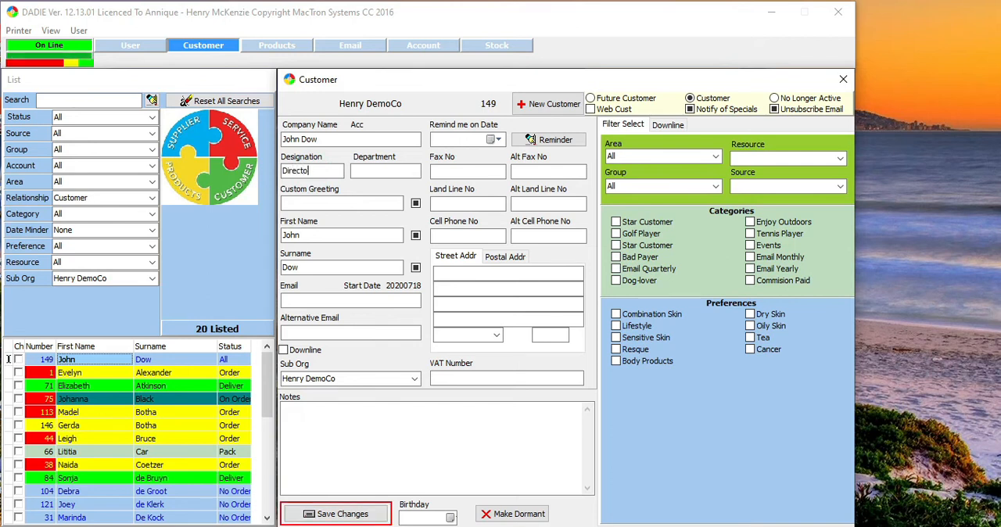
pyautogui.write('r')
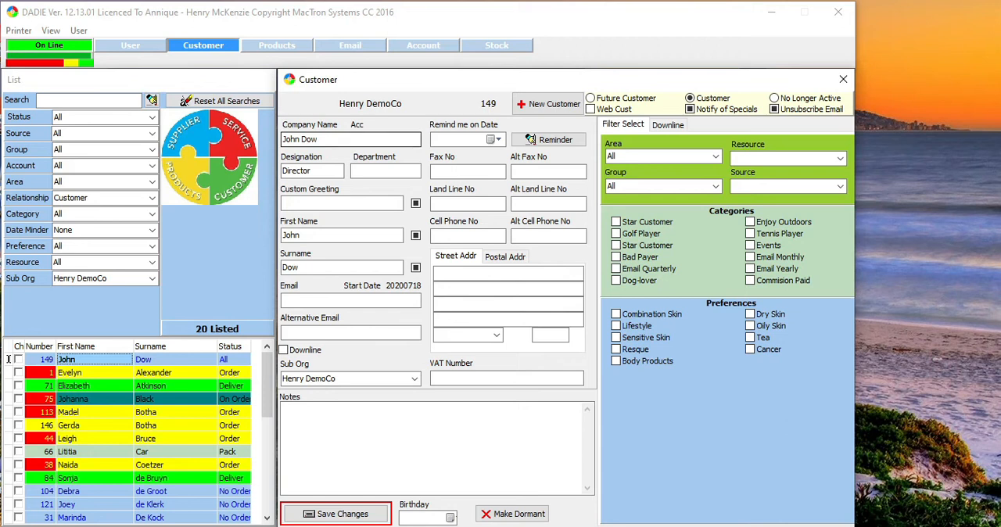
pyautogui.click(401, 174)
pyautogui.write('Sales')
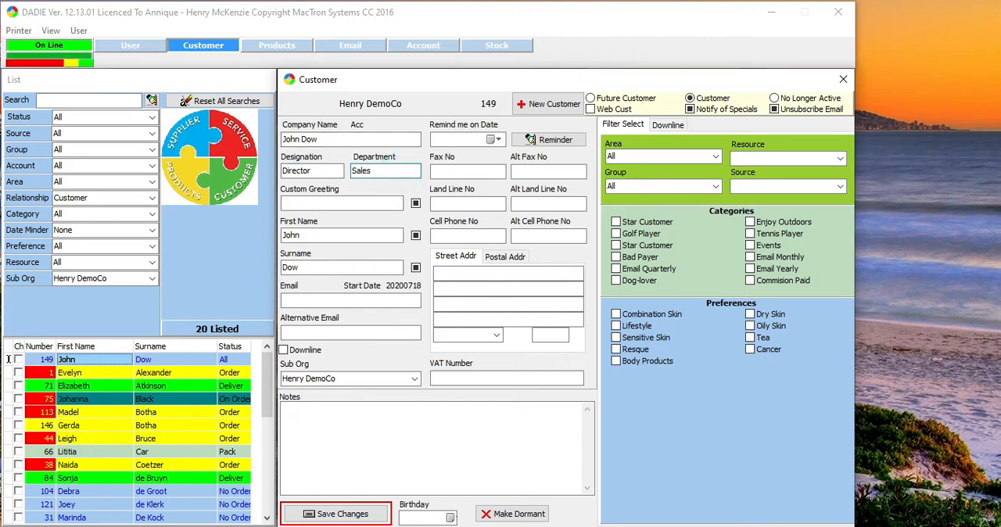
pyautogui.click(374, 514)
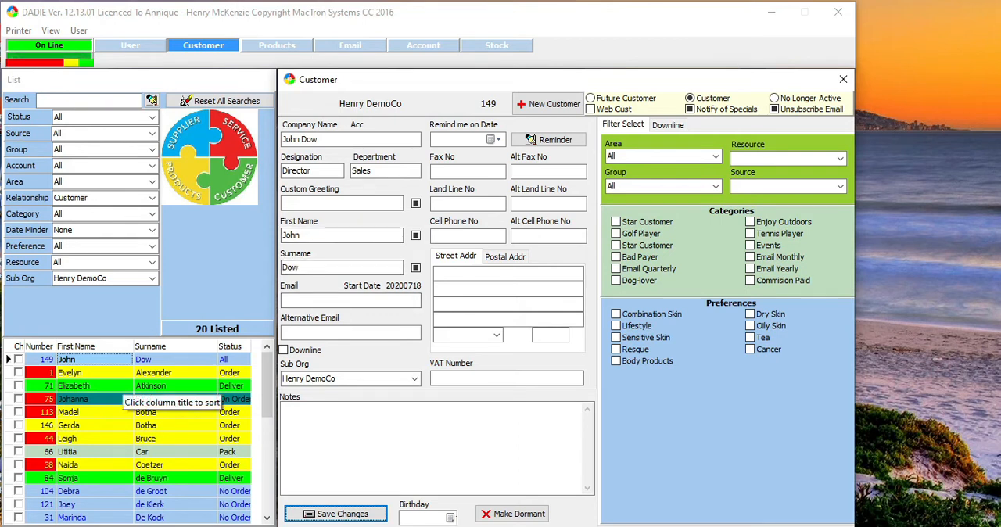
# Select the Alexander Marketing customer, check the greeting used in an email to them, and return to the customer details
pyautogui.click(123, 373)
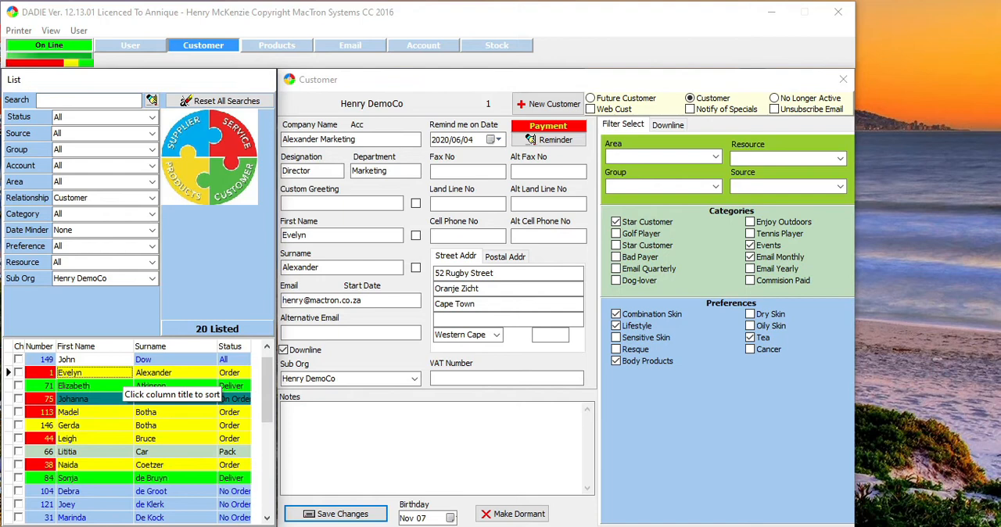
pyautogui.click(361, 45)
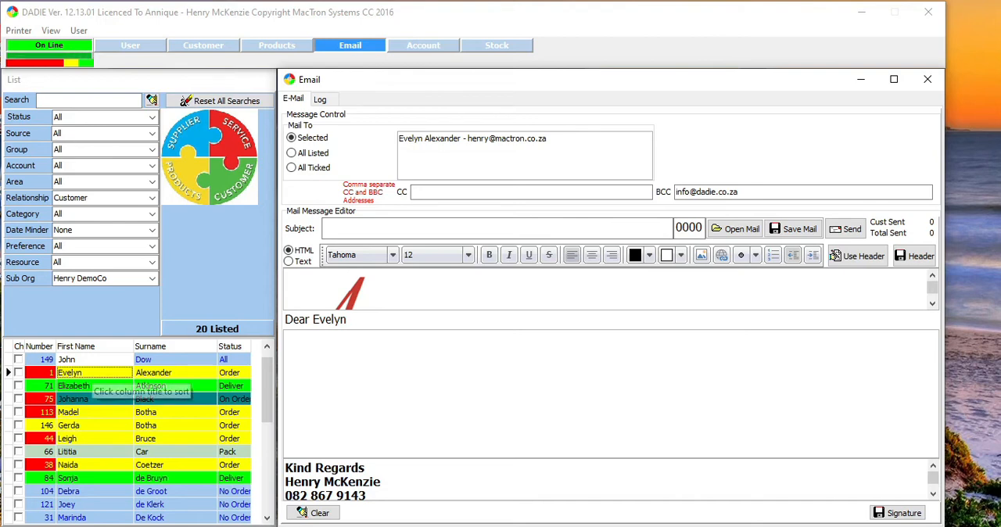
pyautogui.click(203, 45)
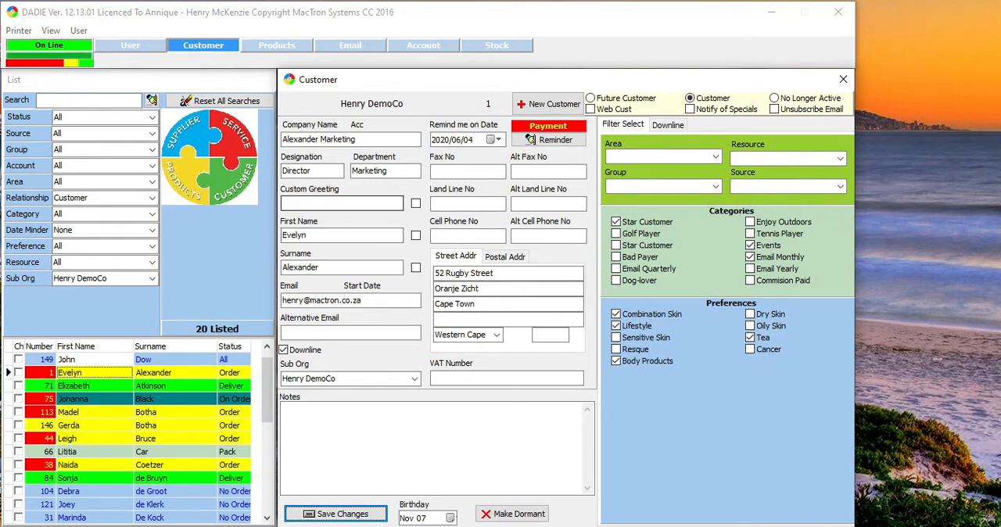
# Give the Alexander Marketing customer the custom greeting "Dear Professor", enable it together with the surname, and check the resulting email greeting
pyautogui.click(353, 202)
pyautogui.write('Dear Professor')
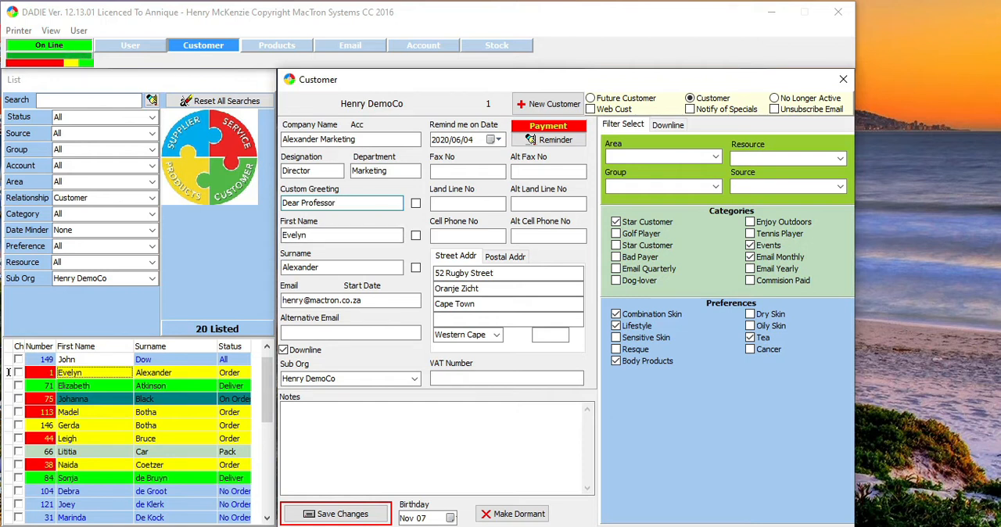
pyautogui.click(415, 203)
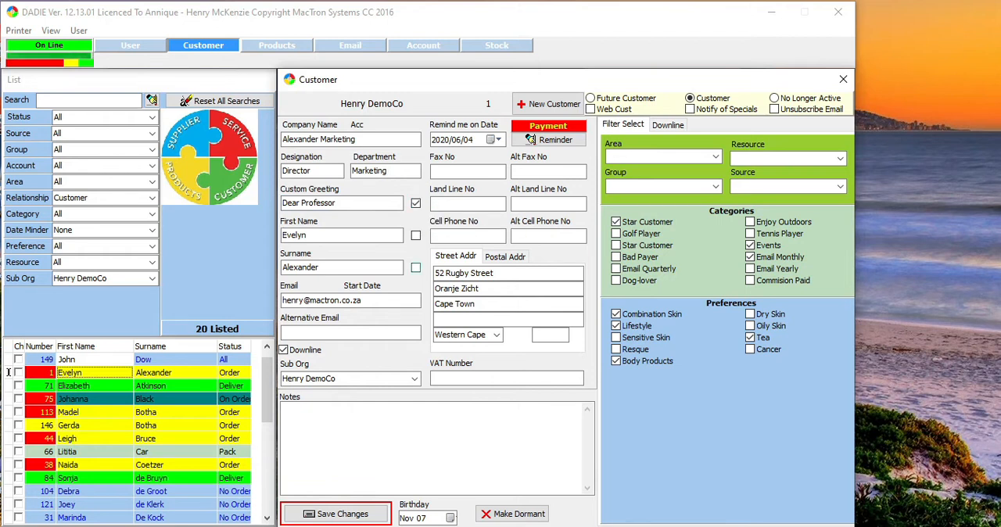
pyautogui.click(416, 268)
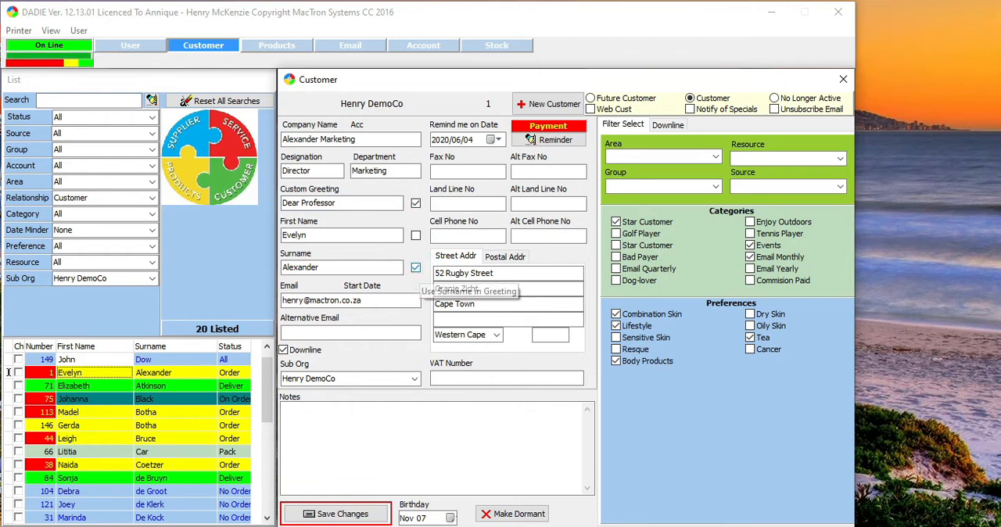
pyautogui.click(348, 44)
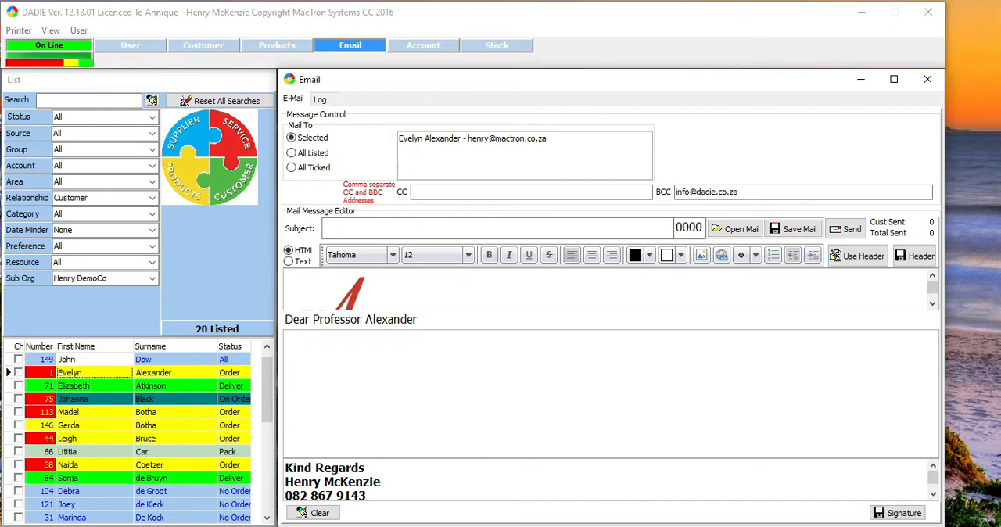
pyautogui.click(202, 44)
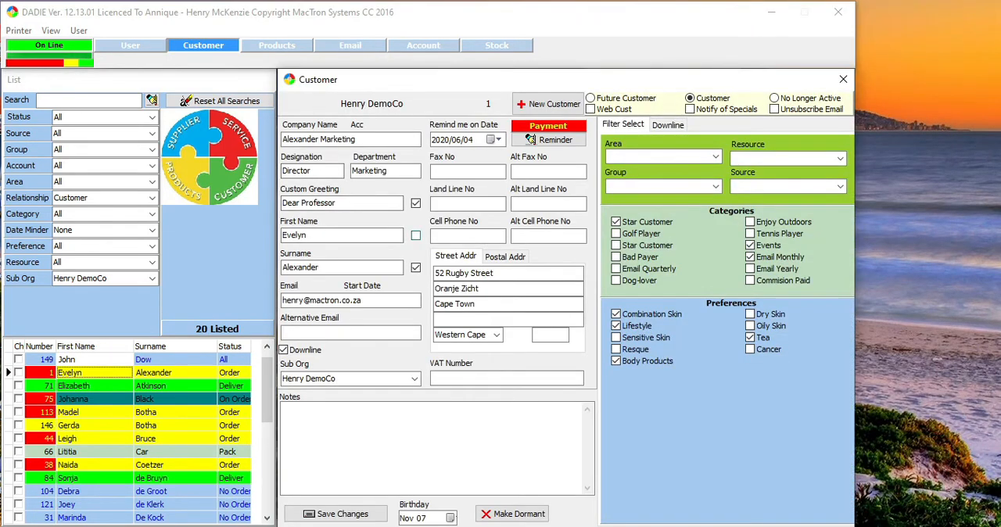
# Include the customer's first name in the greeting as well, and check the email greeting before returning to the customer details
pyautogui.click(415, 235)
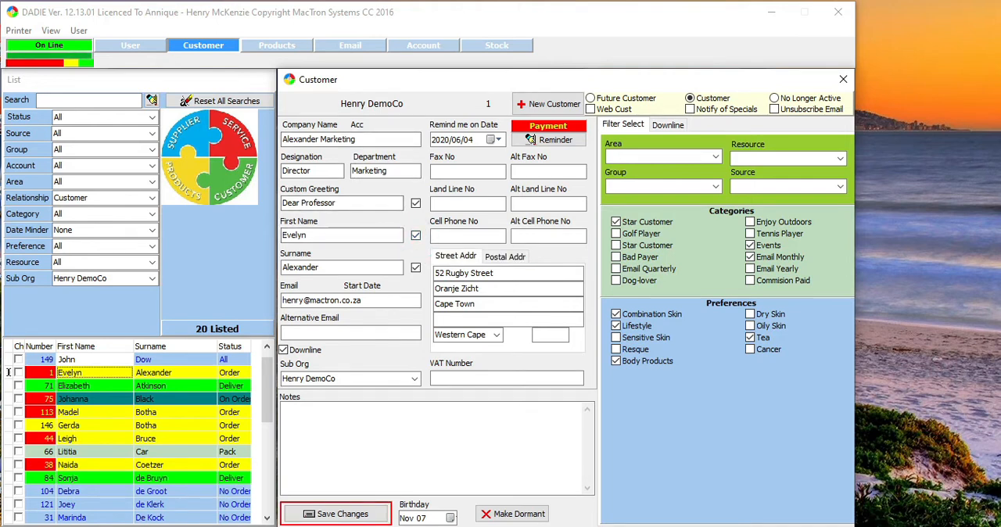
pyautogui.click(348, 44)
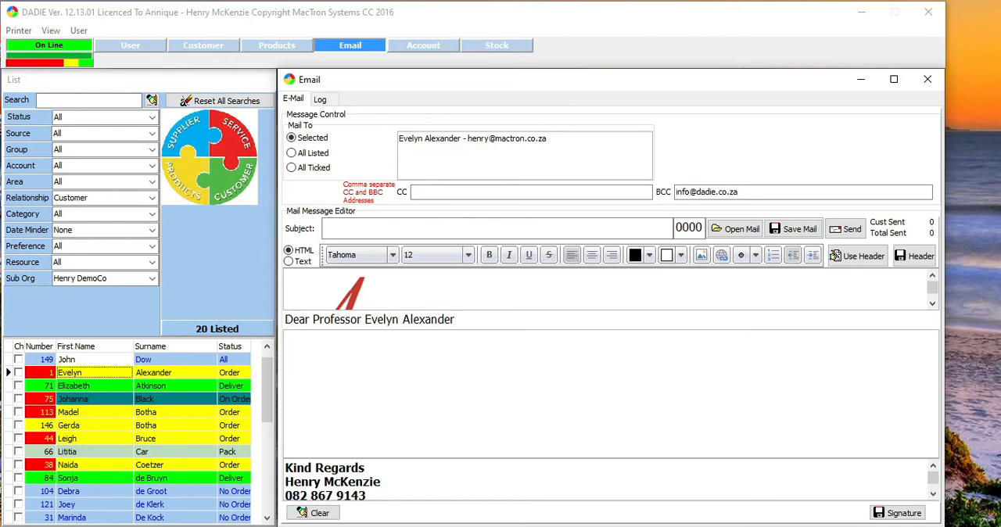
pyautogui.click(203, 44)
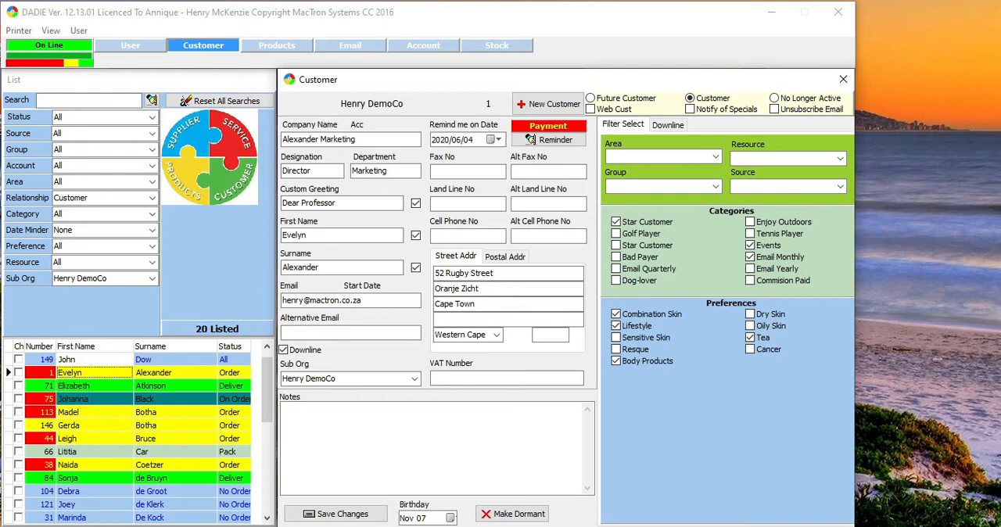
pyautogui.click(350, 45)
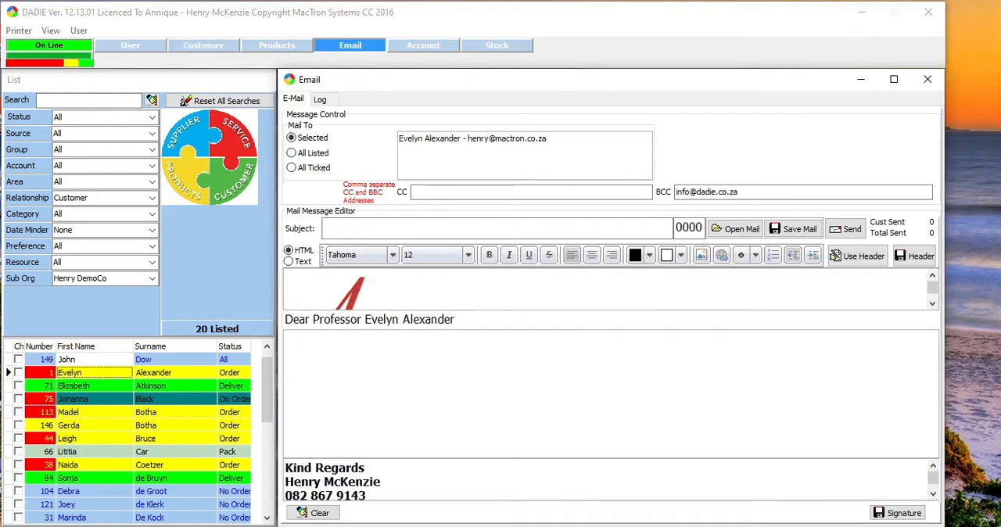
pyautogui.click(191, 45)
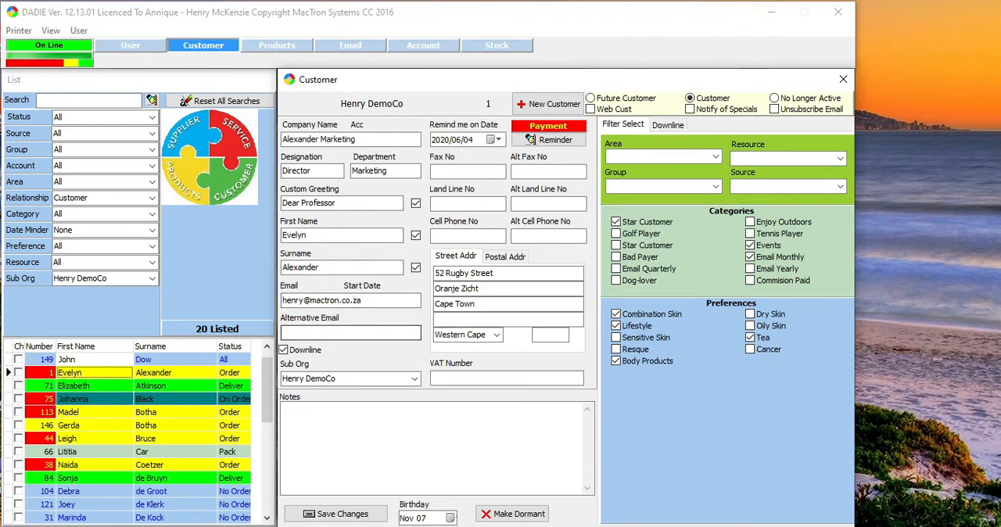
# Update the Alexander Marketing customer's email address and save the changes
pyautogui.doubleClick(299, 301)
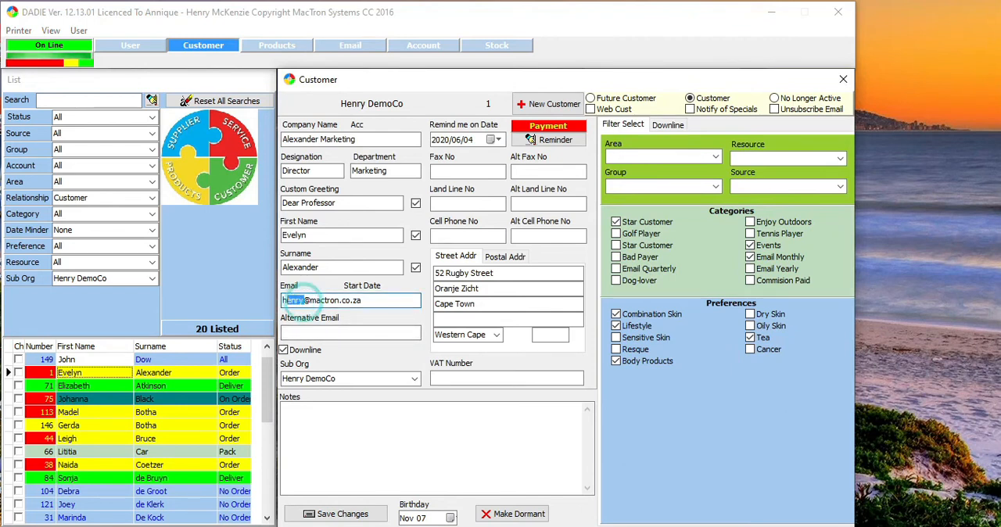
pyautogui.write('evel')
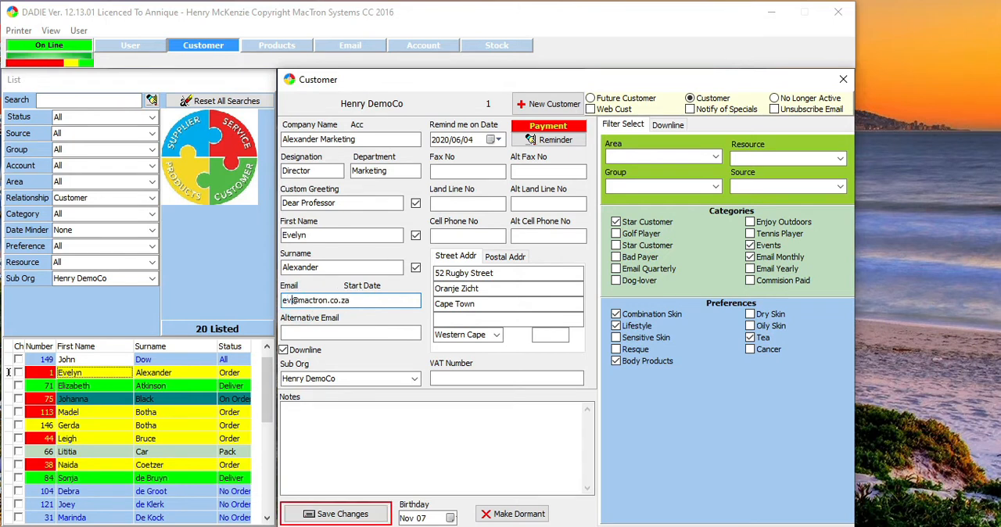
pyautogui.write('yn')
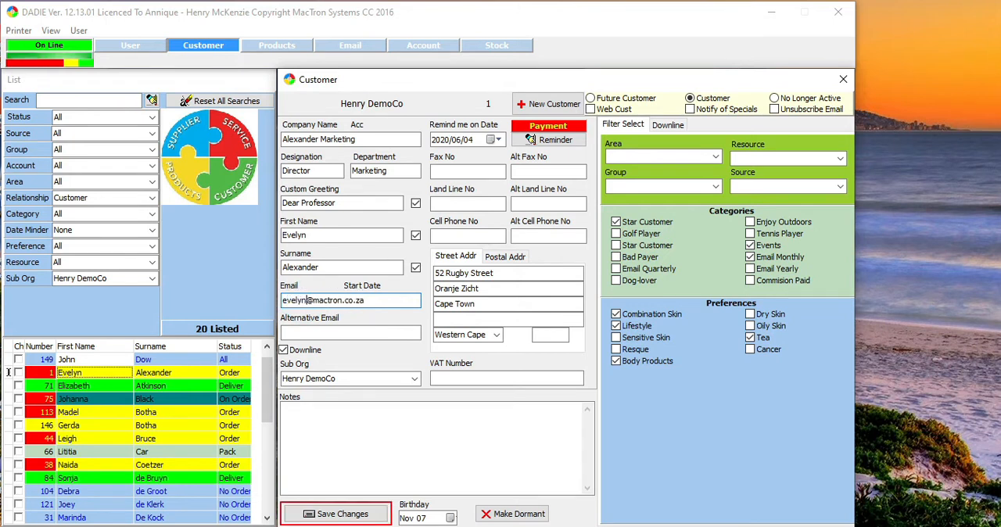
pyautogui.click(356, 512)
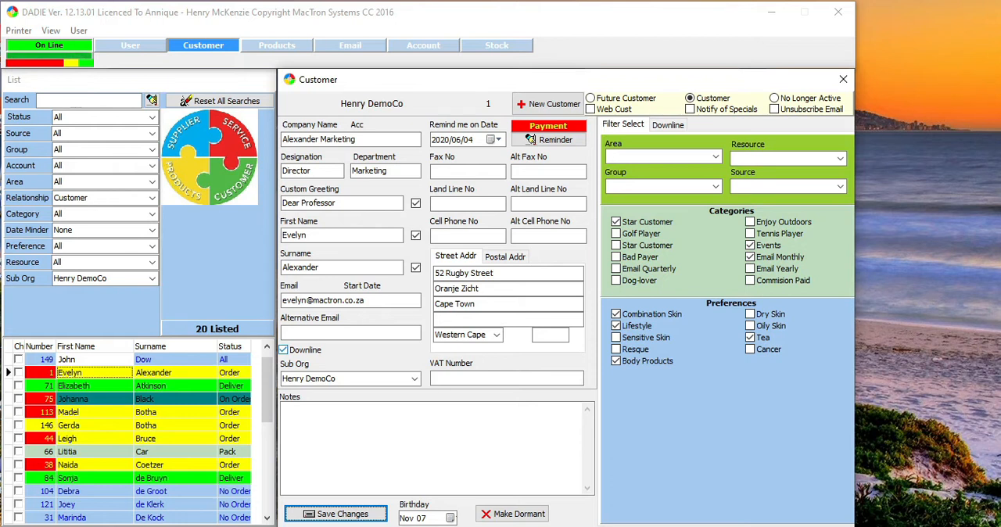
# Switch the Downline option off and on again, and look through the customer's Sub Org choices
pyautogui.click(283, 350)
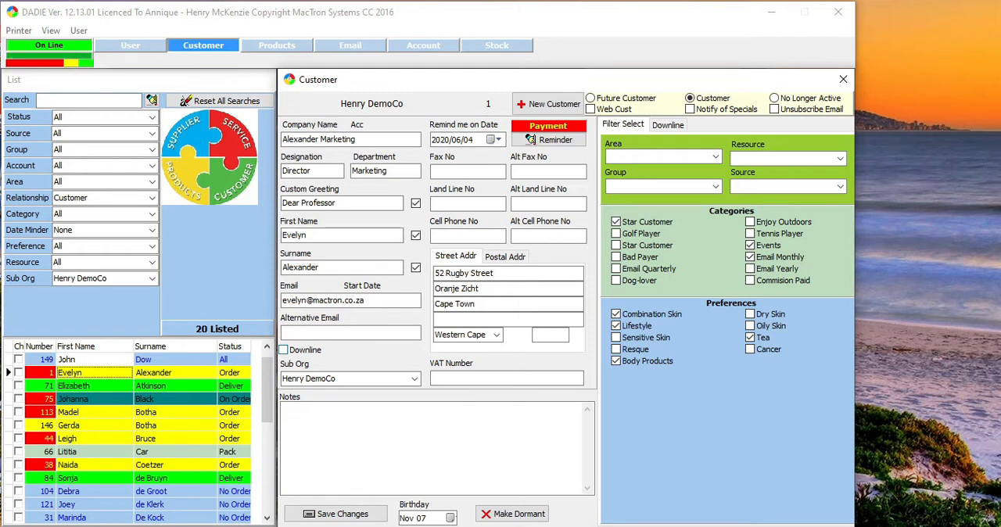
pyautogui.click(283, 349)
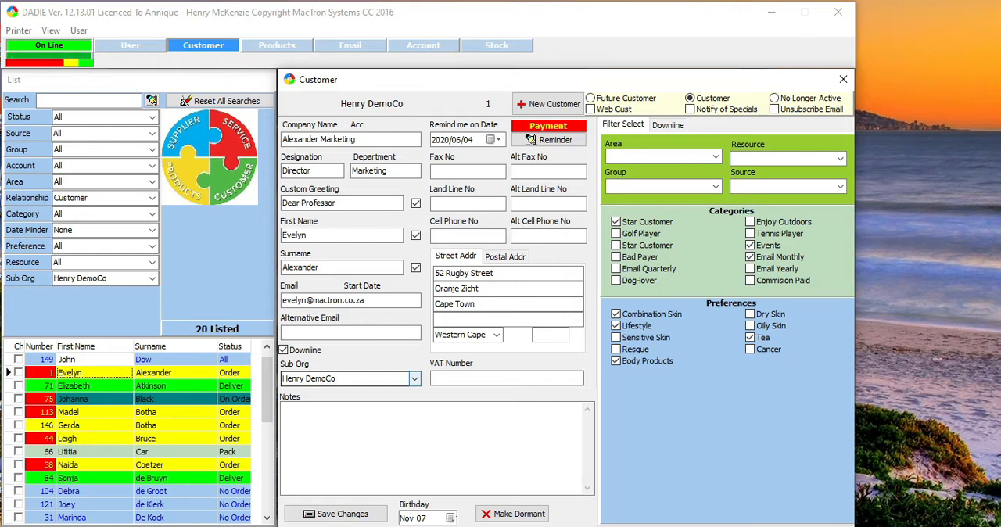
pyautogui.click(414, 378)
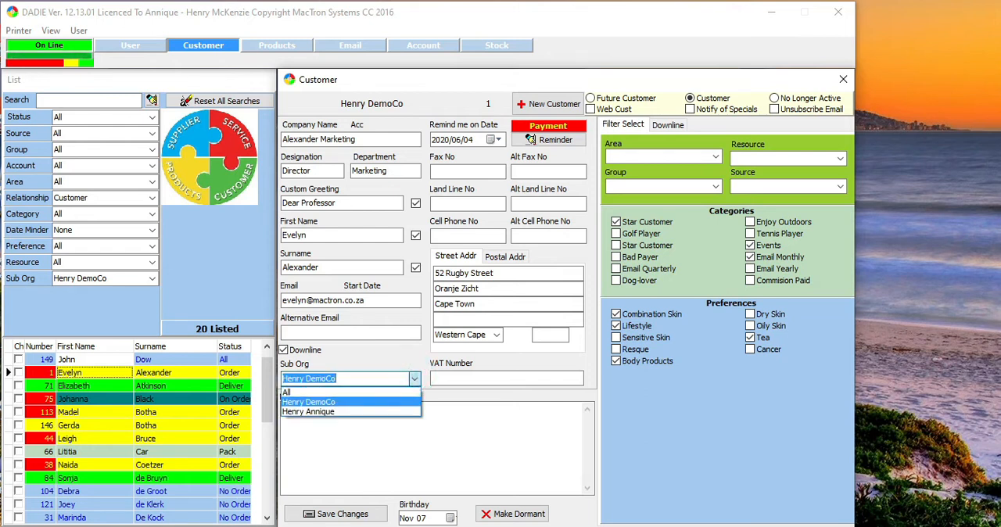
pyautogui.click(414, 379)
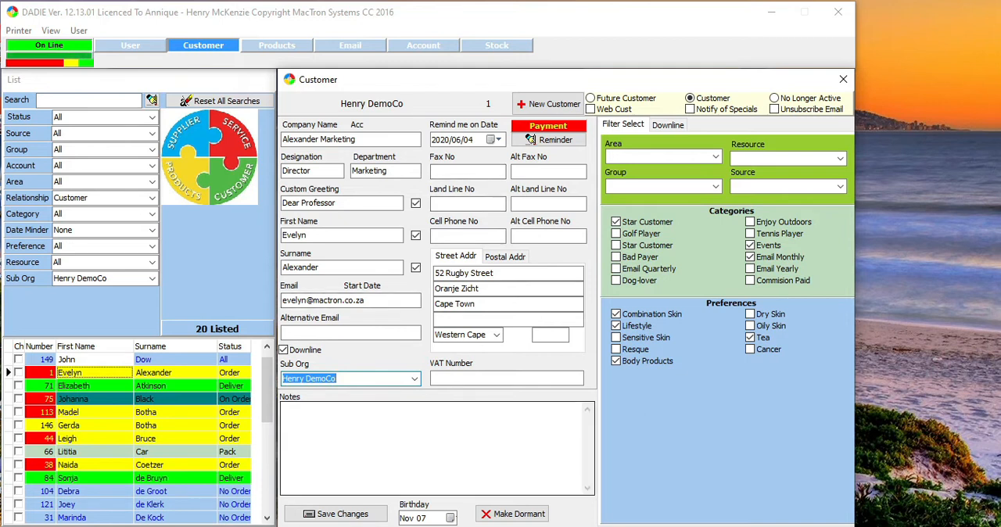
# Add the note "My favourite professor." to the Alexander Marketing customer and save the changes
pyautogui.click(394, 409)
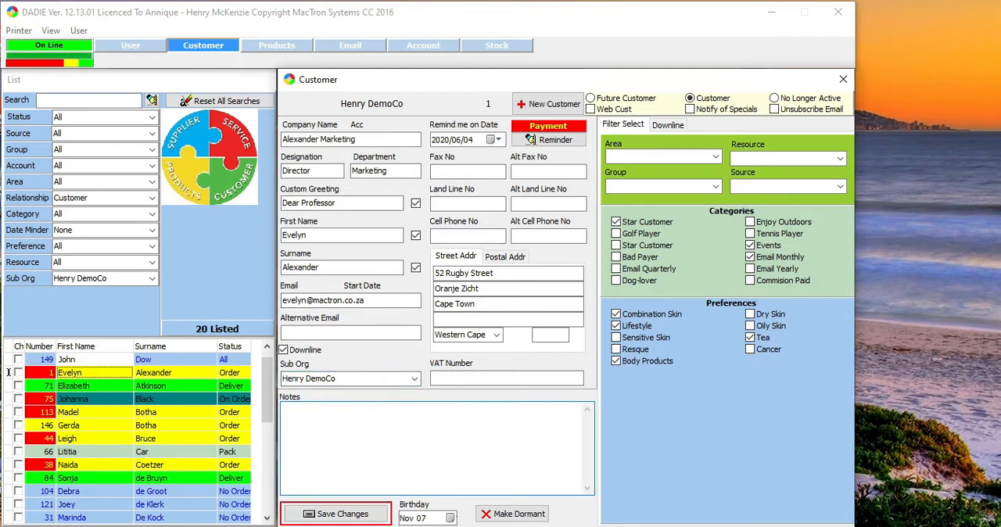
pyautogui.write('My favourite professor.')
pyautogui.click(313, 513)
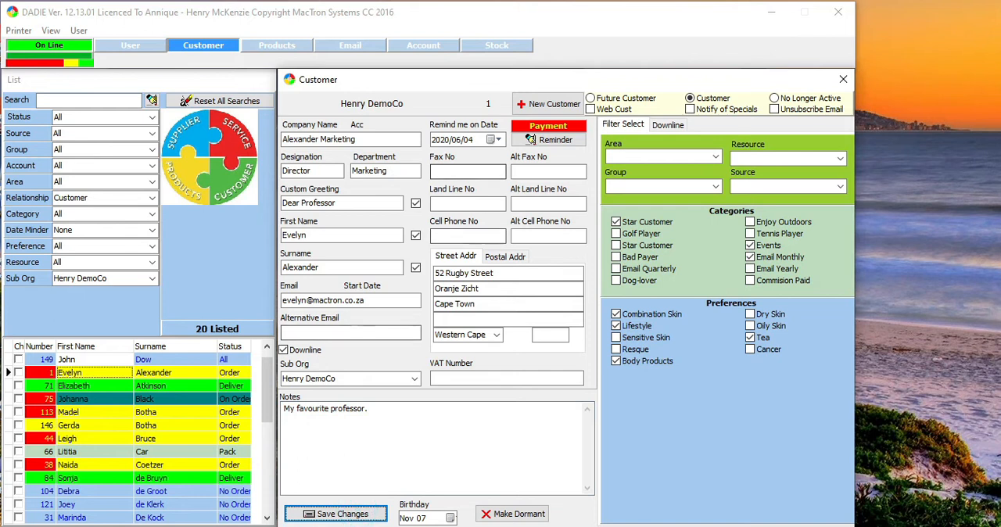
# Set the Alexander Marketing customer's reminder date to 2020/06/30, and switch to the Botha and Associates customer
pyautogui.click(494, 139)
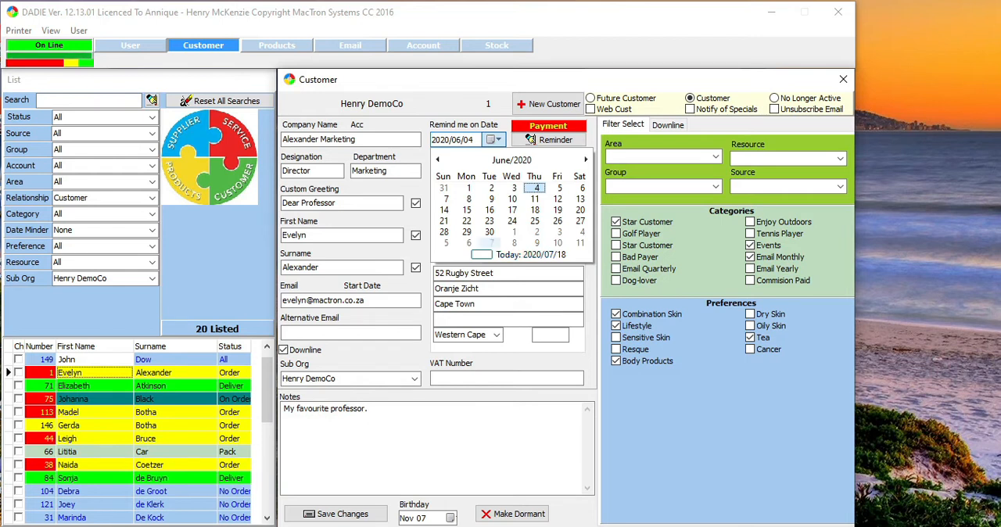
pyautogui.click(489, 231)
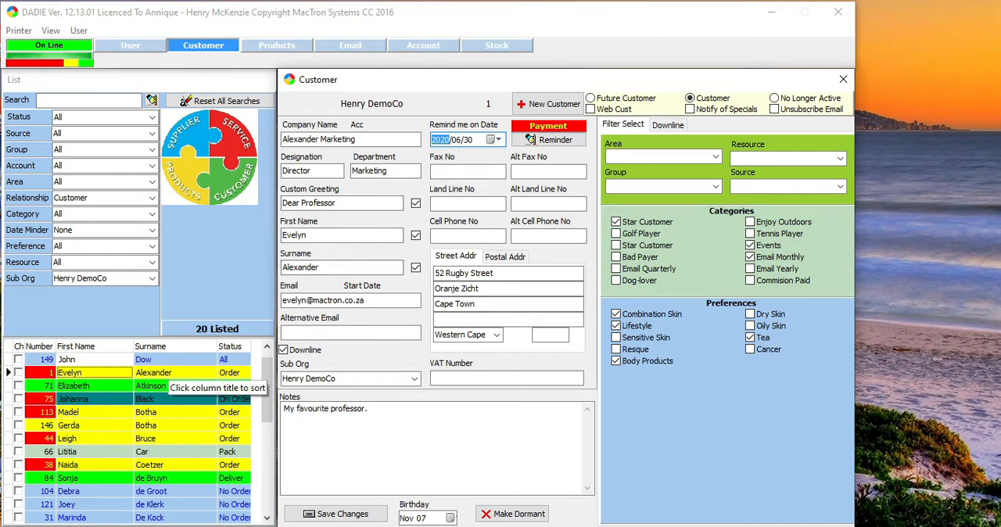
pyautogui.click(153, 397)
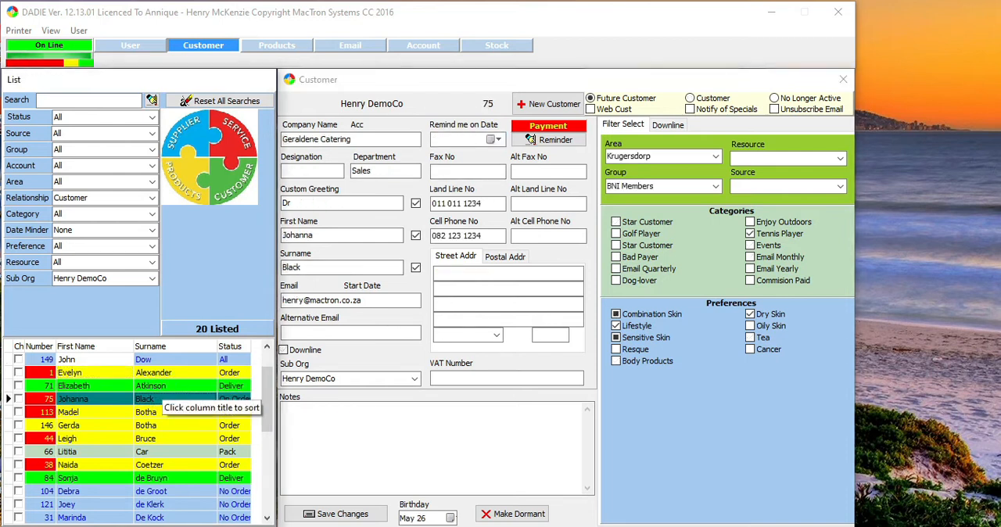
pyautogui.click(118, 386)
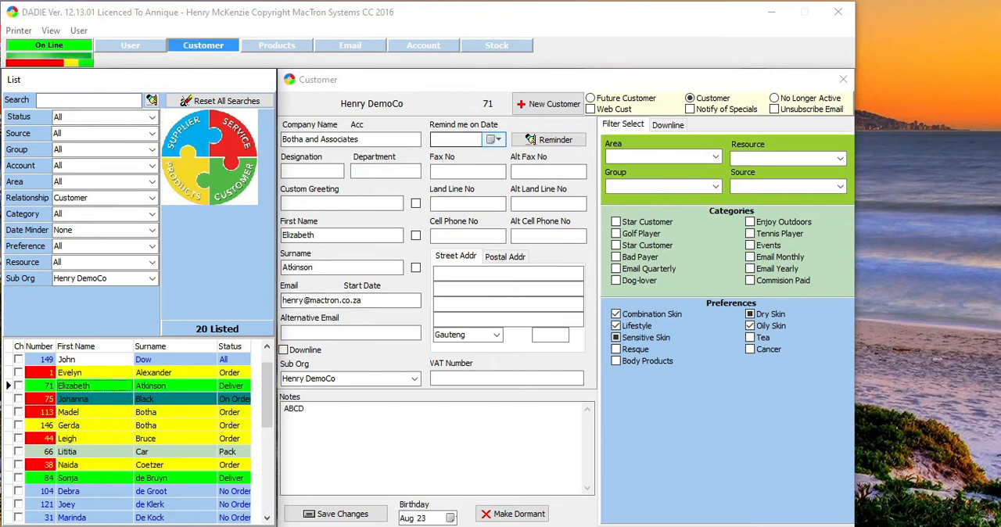
# Set the Botha and Associates customer's reminder to today's date, 2020/07/18, and clear the reminder again
pyautogui.click(493, 139)
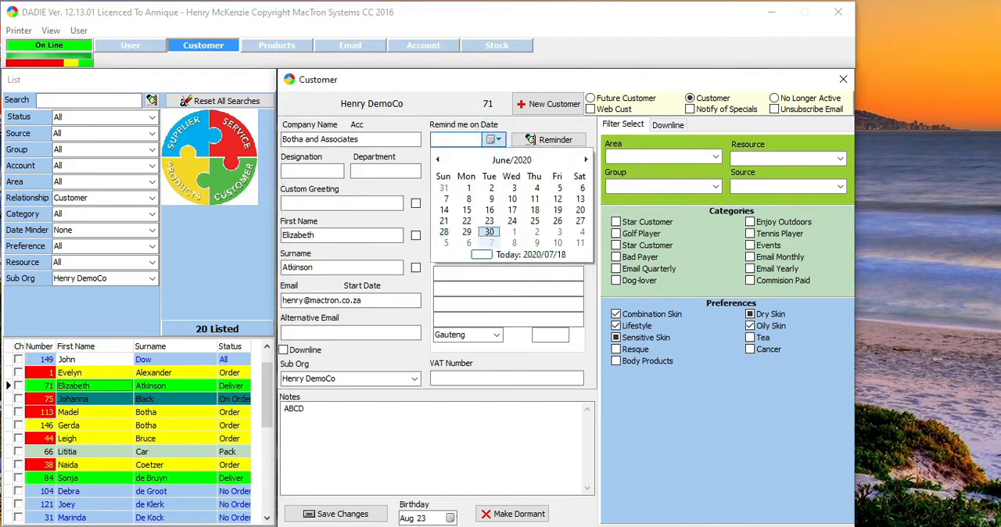
pyautogui.click(502, 255)
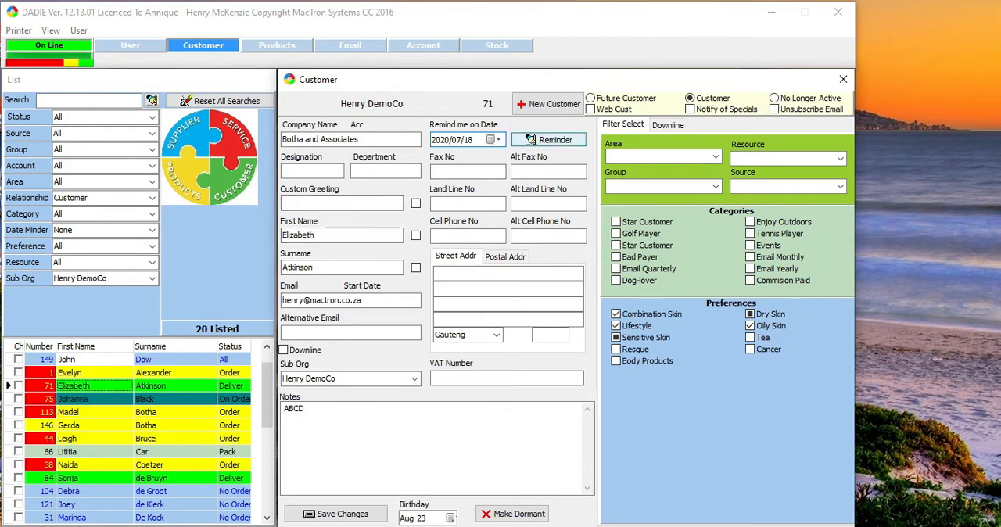
pyautogui.click(531, 140)
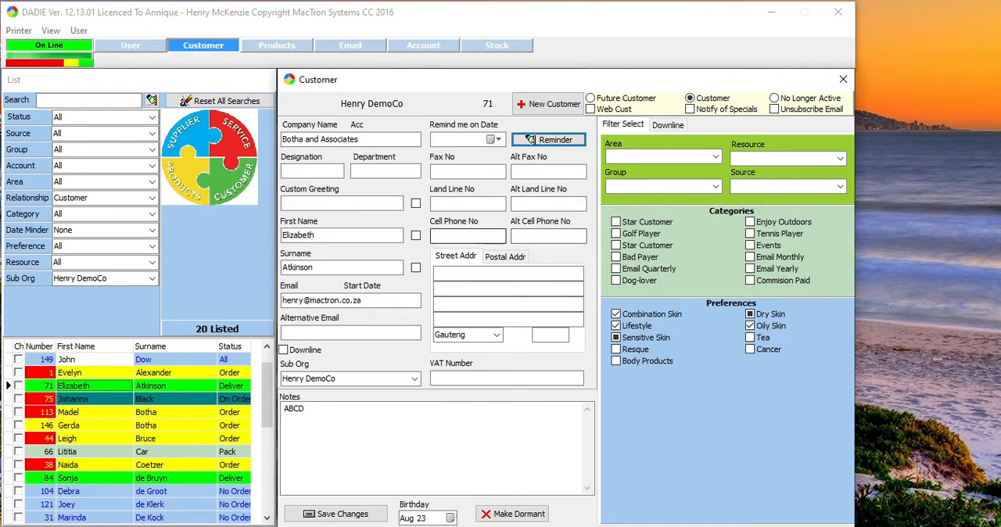
# Enter the Botha and Associates customer's cell phone number and save the changes
pyautogui.click(454, 236)
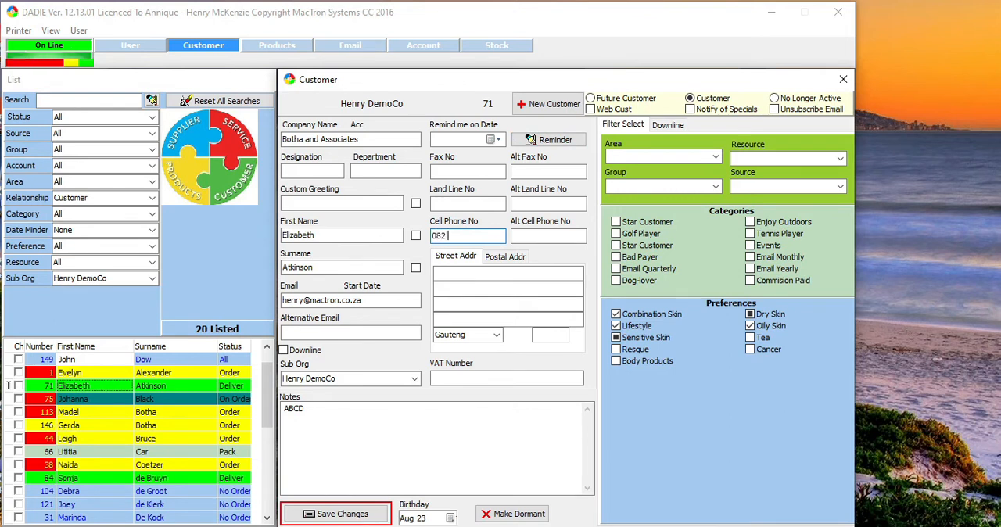
pyautogui.write('867 9143')
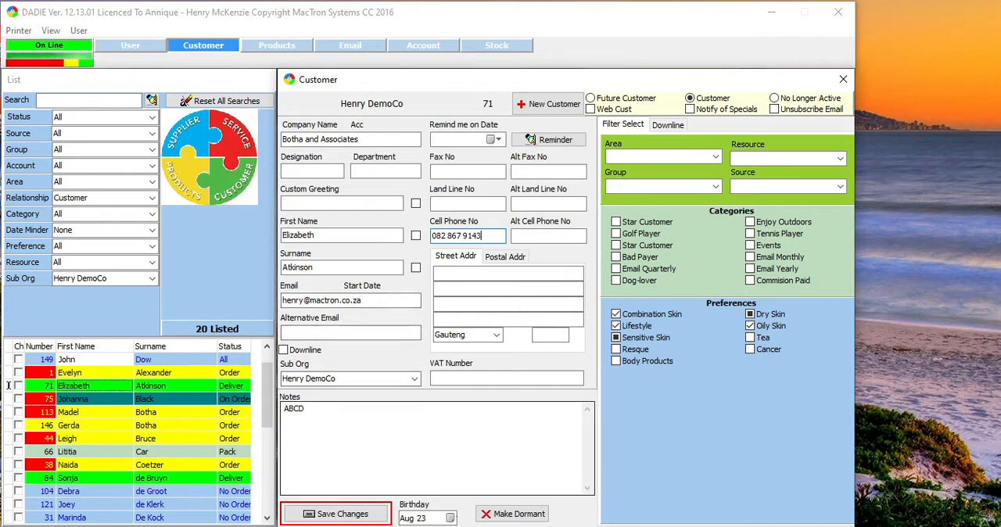
pyautogui.click(342, 514)
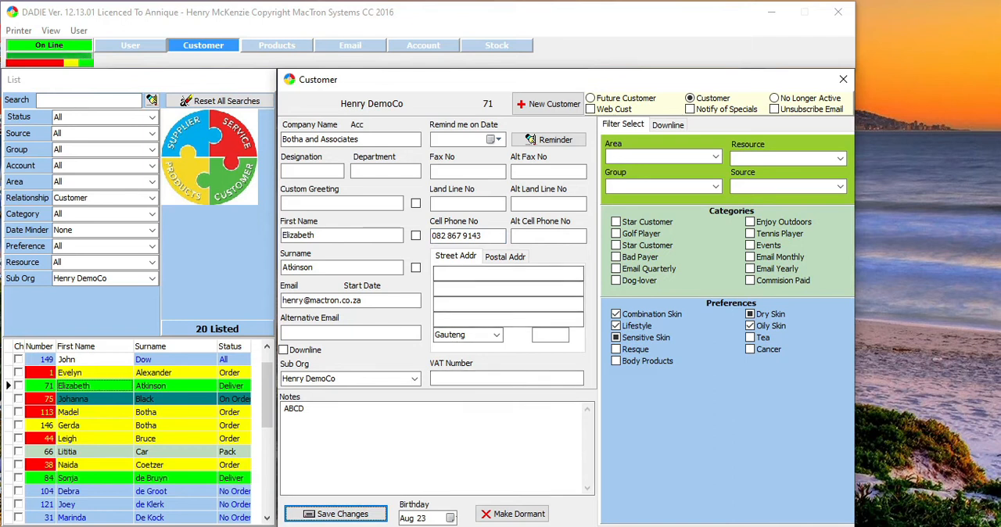
# View the Botha and Associates customer's postal address details and return to the street address
pyautogui.click(506, 256)
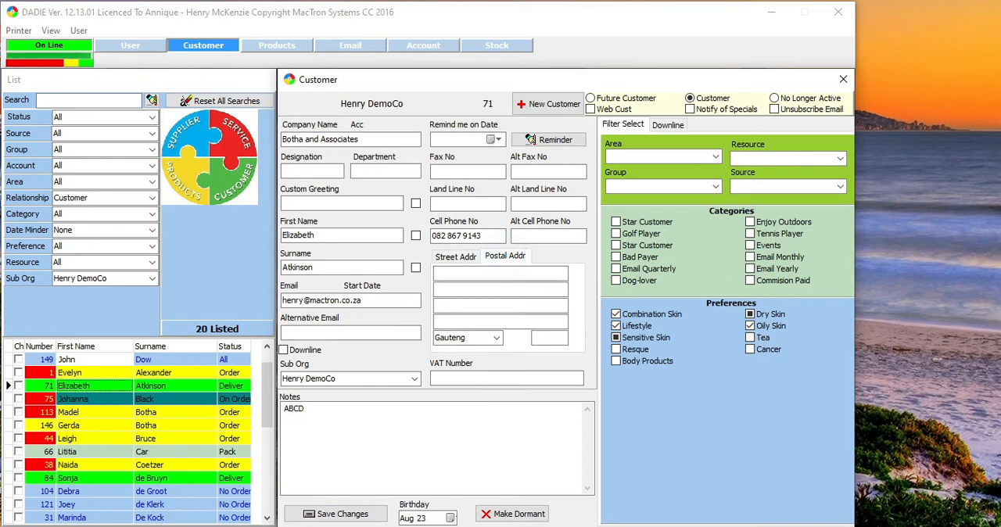
pyautogui.click(455, 256)
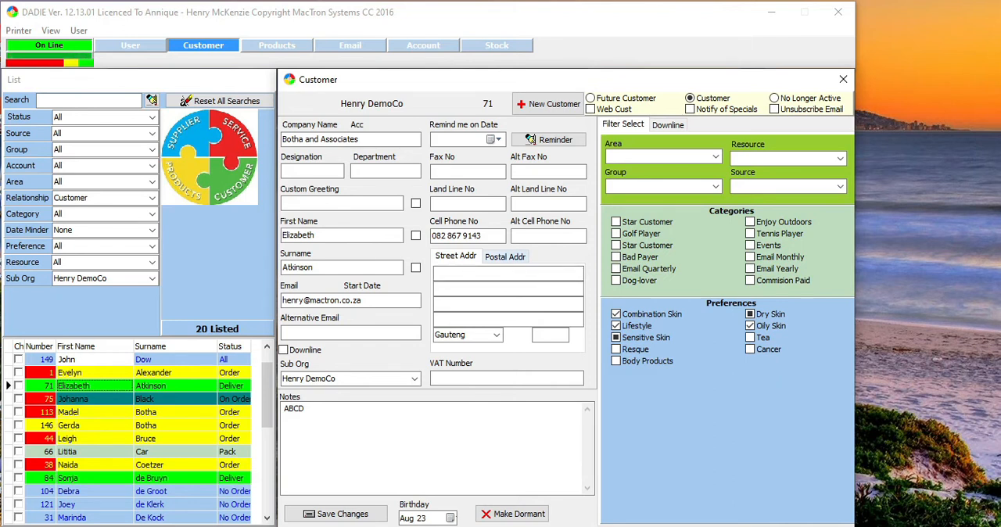
pyautogui.click(506, 256)
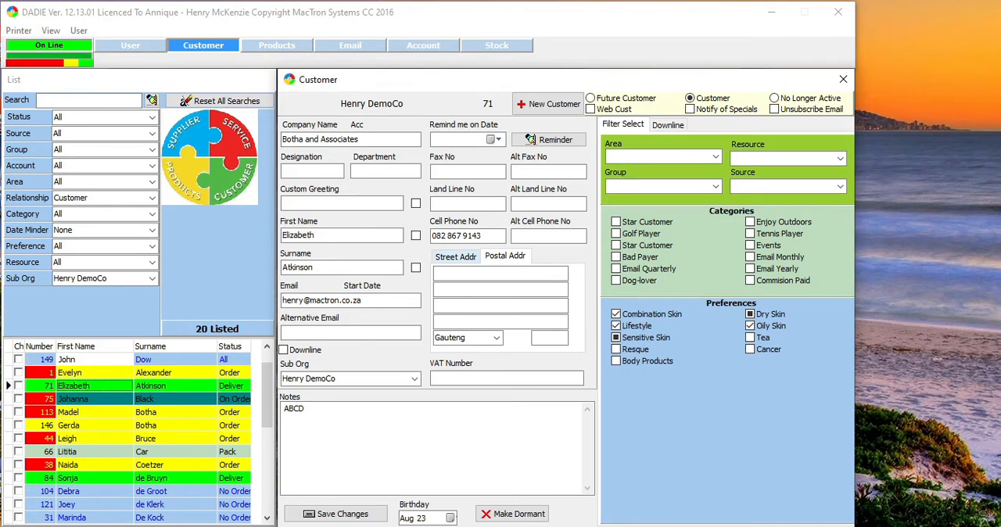
pyautogui.click(465, 259)
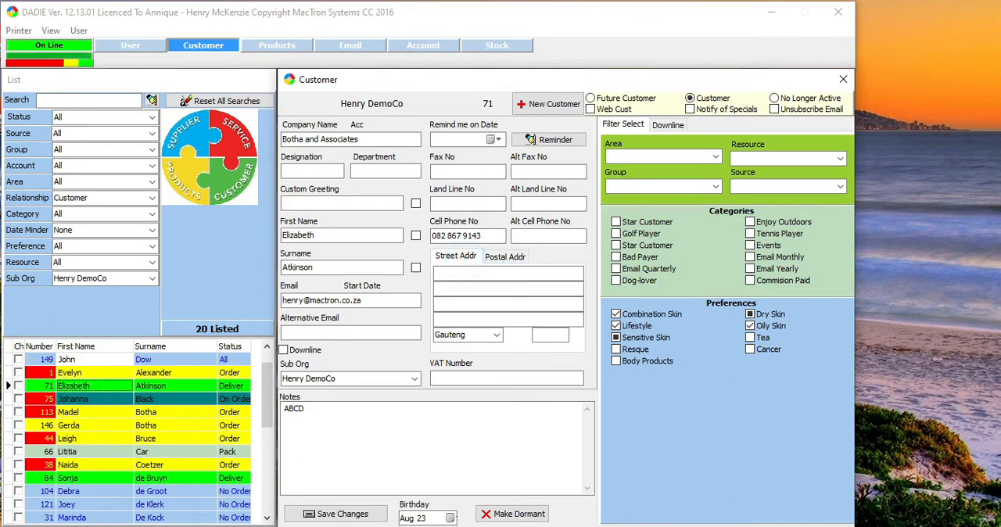
pyautogui.click(470, 378)
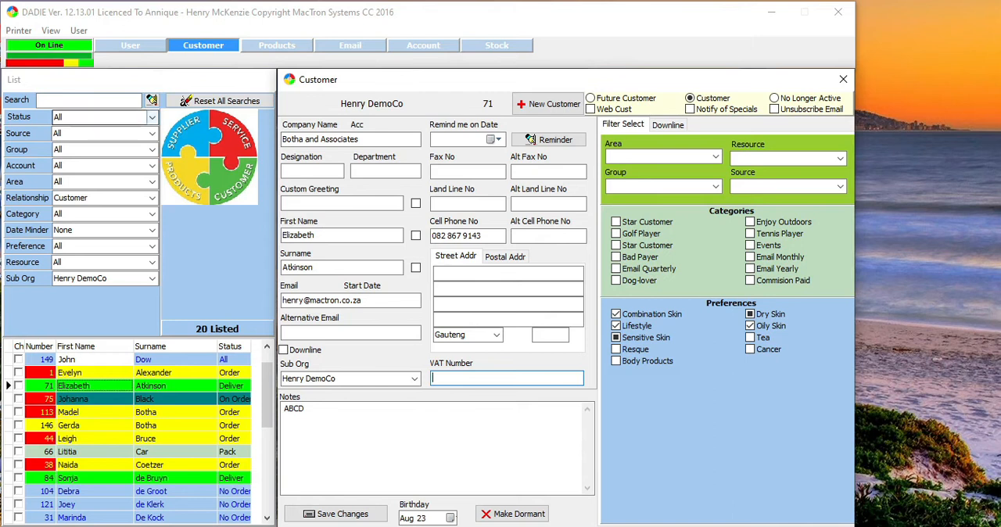
pyautogui.click(104, 117)
pyautogui.click(151, 118)
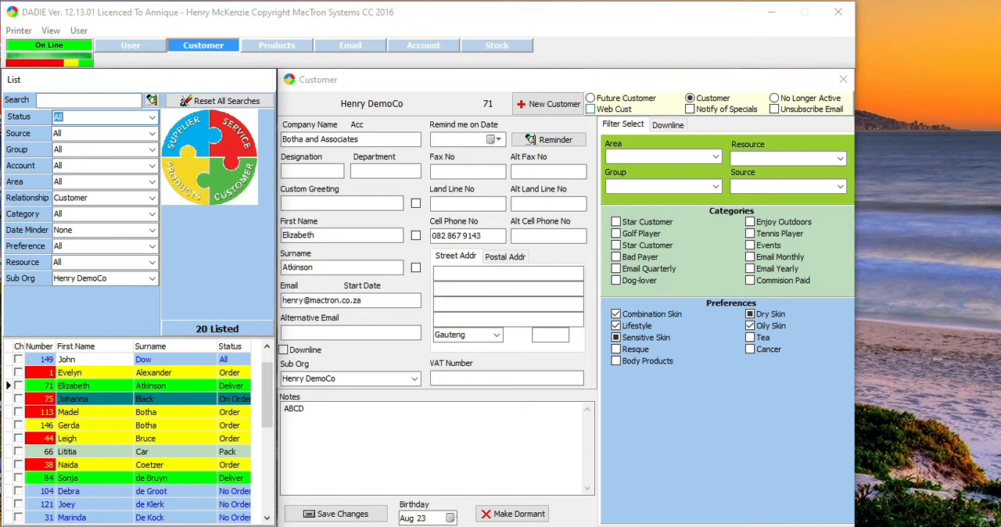
# Mark the Botha and Associates customer as a web customer to notify of specials, and save the changes
pyautogui.click(591, 110)
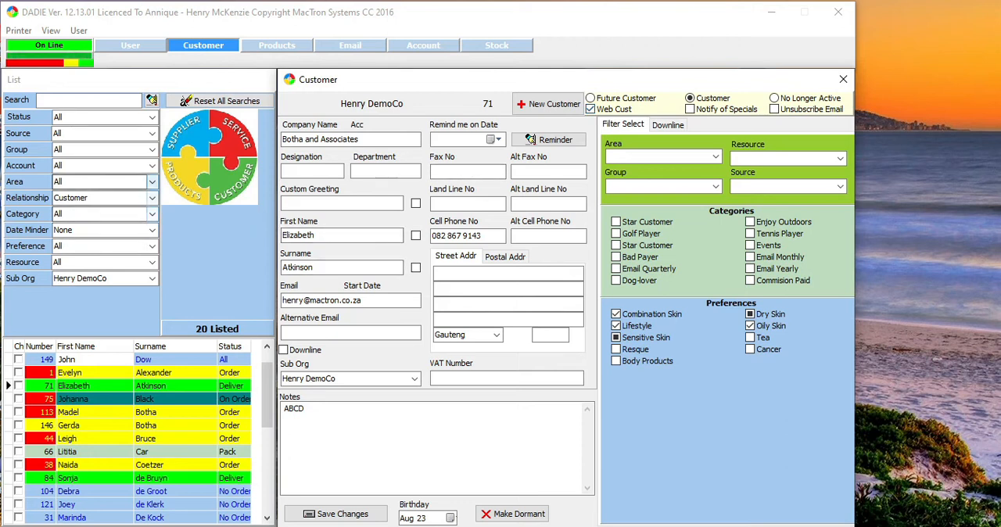
pyautogui.click(152, 197)
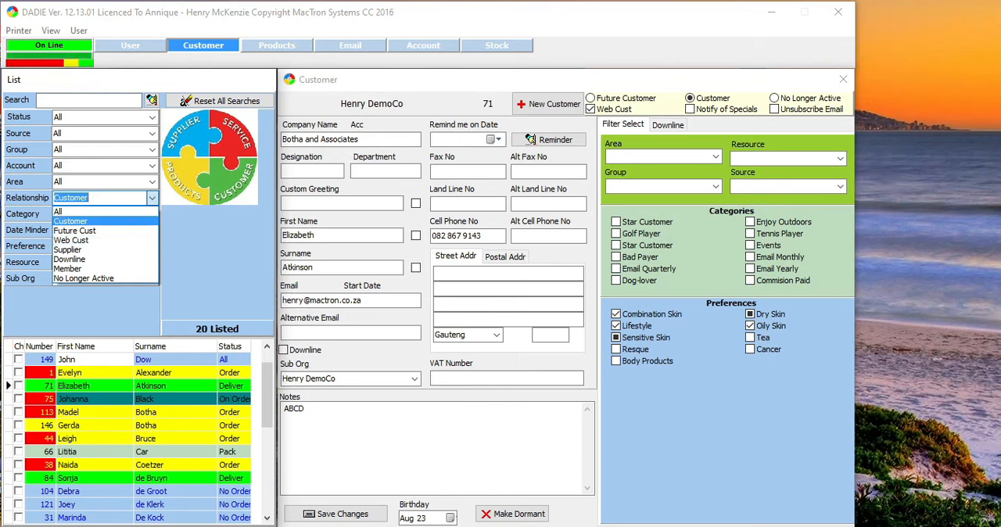
pyautogui.click(701, 105)
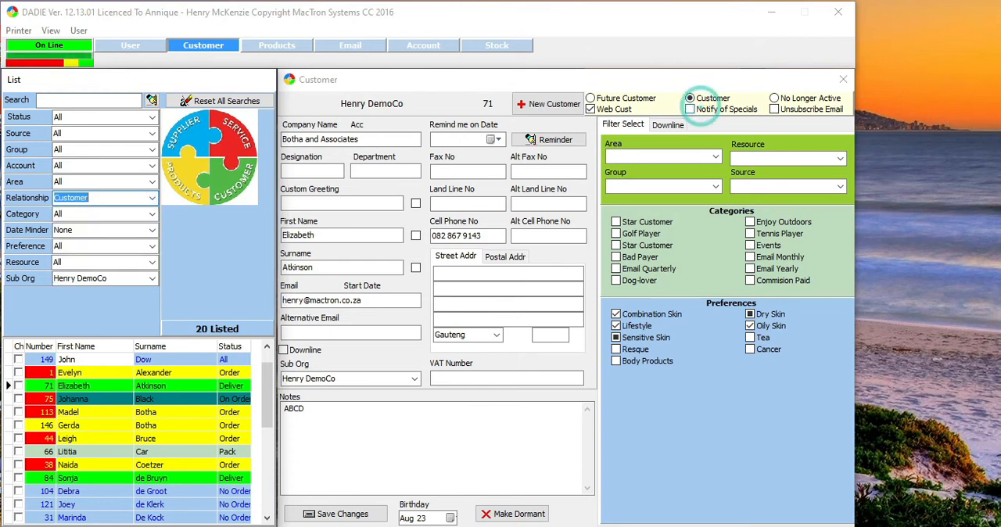
pyautogui.click(690, 109)
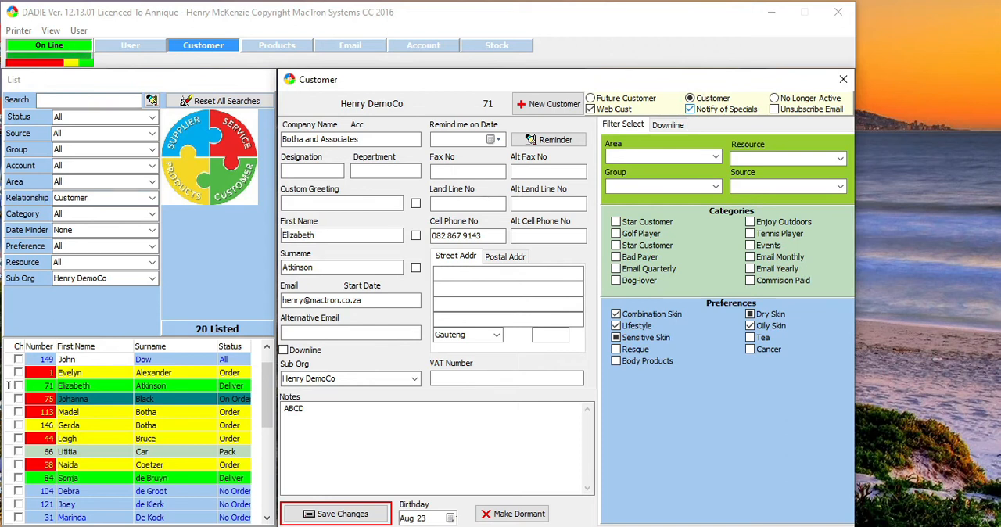
pyautogui.click(332, 512)
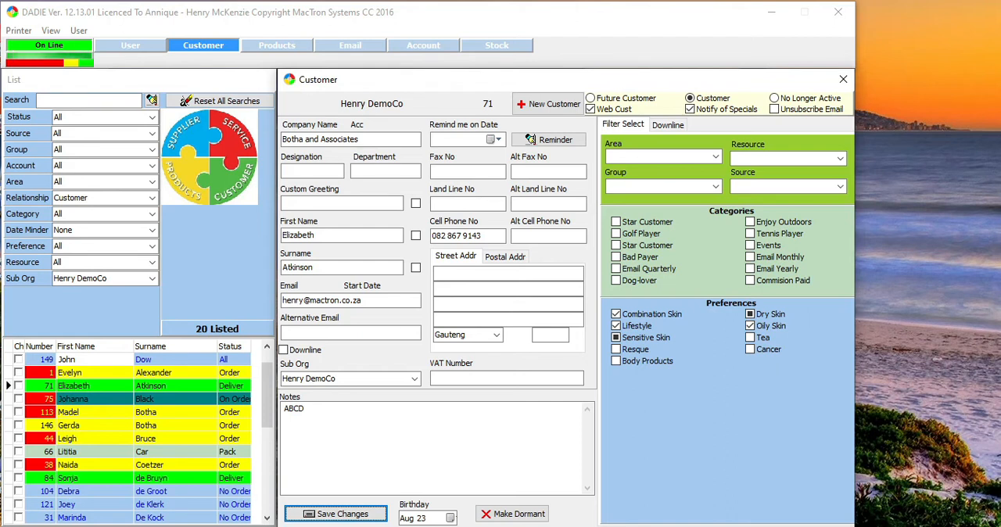
# Set the Botha and Associates customer's area to Johannesburg North and group to Randburg Tennis Club
pyautogui.click(631, 123)
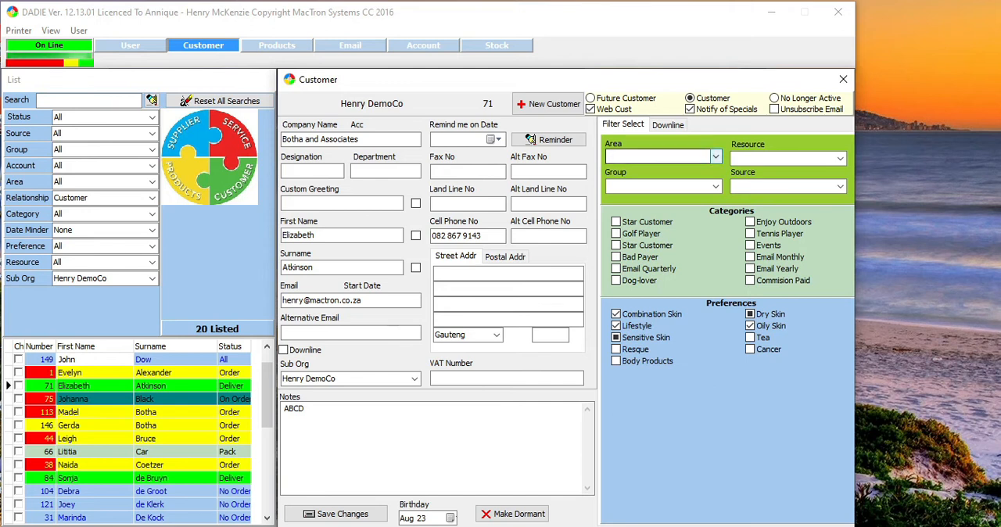
pyautogui.click(715, 157)
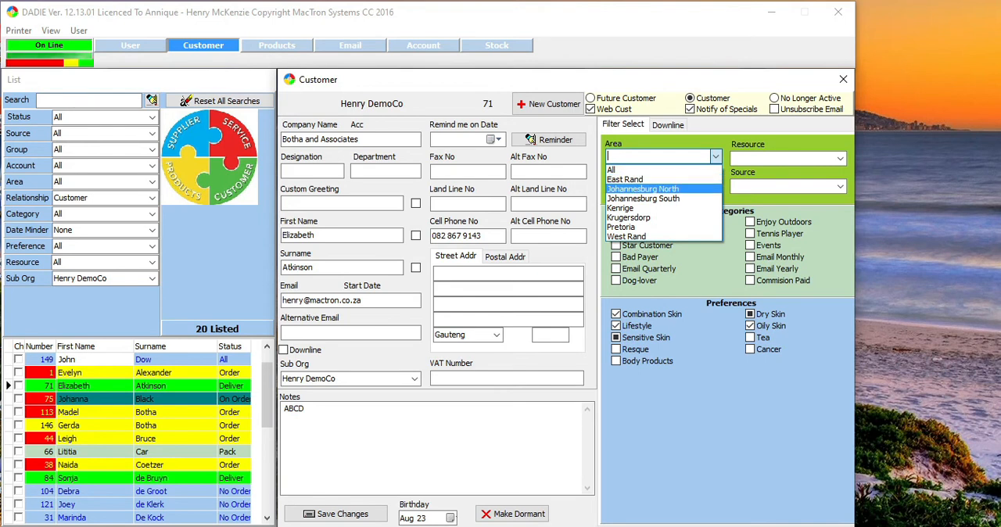
pyautogui.click(643, 189)
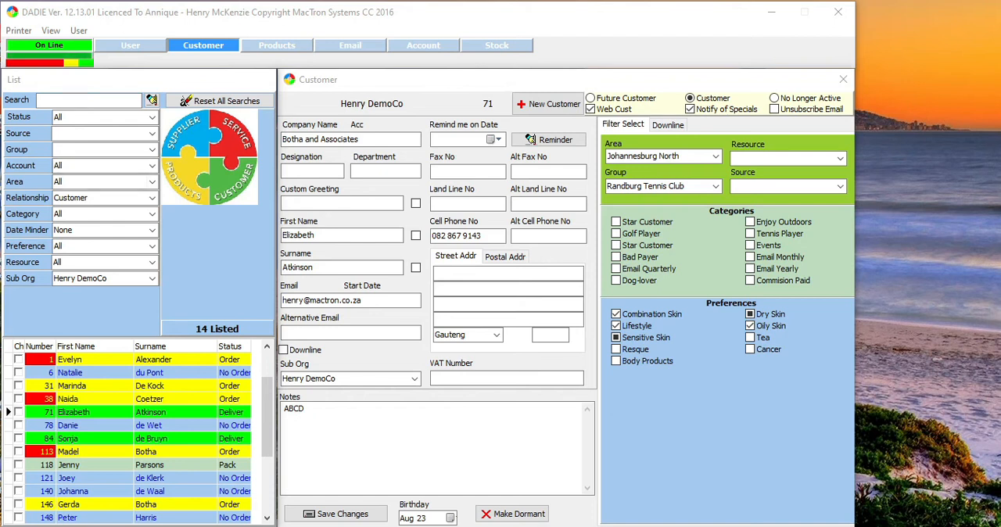
# Filter the customer list by the Johannesburg North area
pyautogui.click(152, 182)
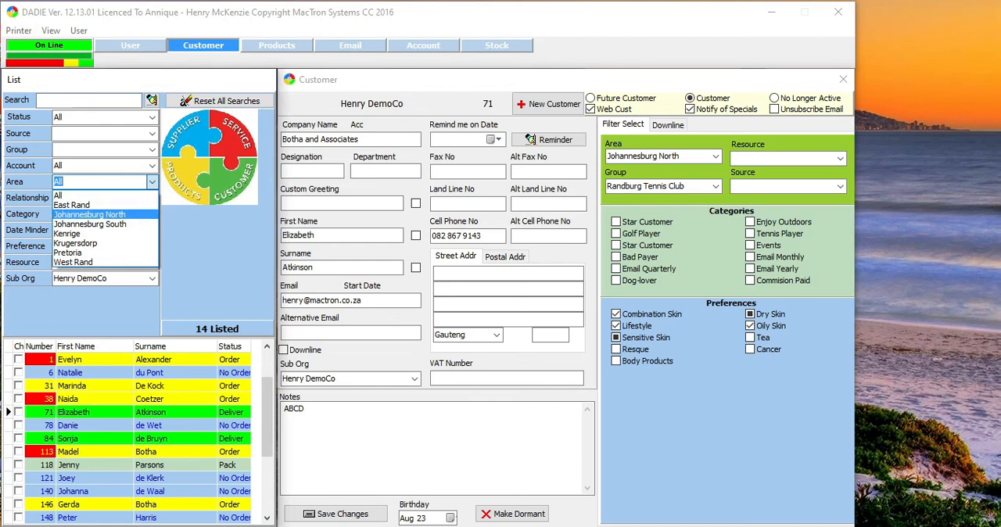
pyautogui.click(86, 206)
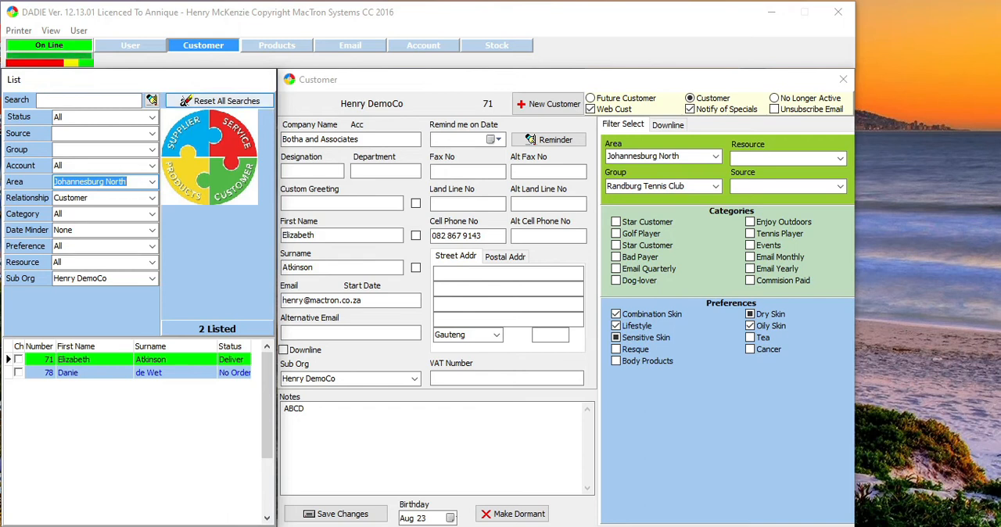
# Reset all searches and filter the list by the Customer relationship
pyautogui.click(226, 101)
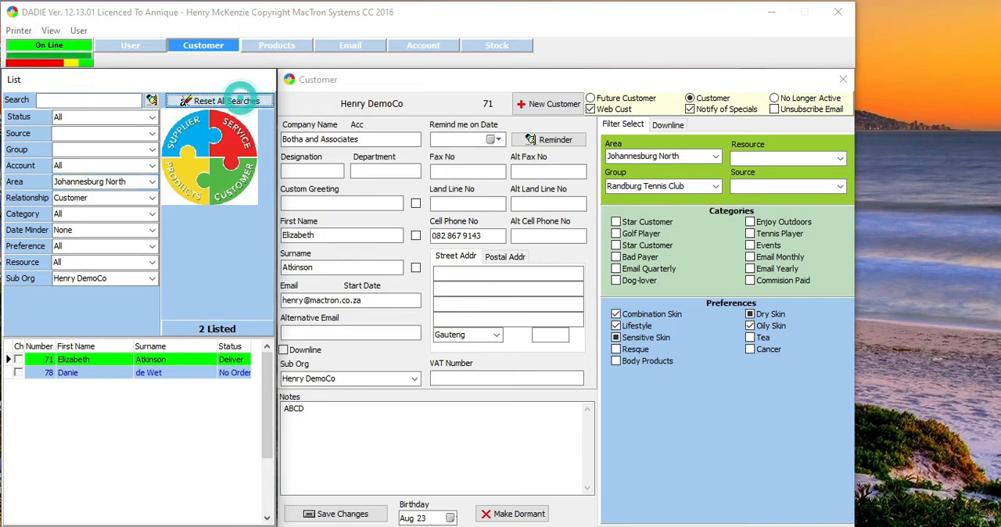
pyautogui.click(125, 198)
pyautogui.click(127, 222)
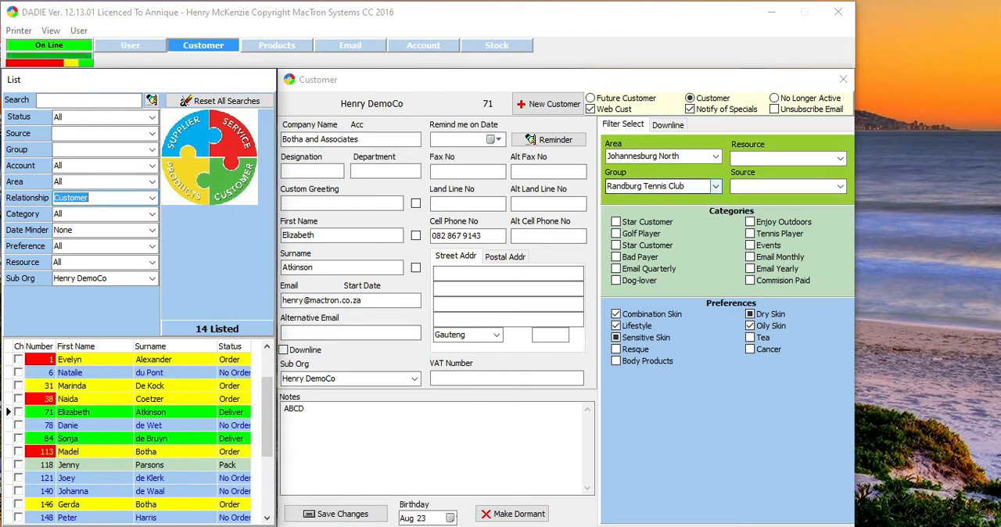
# Reselect Randburg Tennis Club as the Botha and Associates customer's group and assign the second listed customer to the same group
pyautogui.click(715, 186)
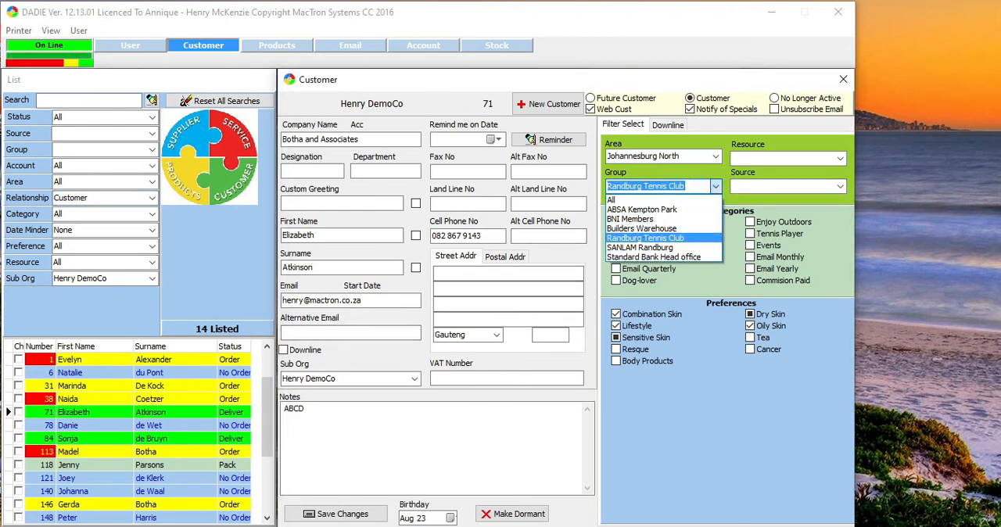
pyautogui.click(646, 238)
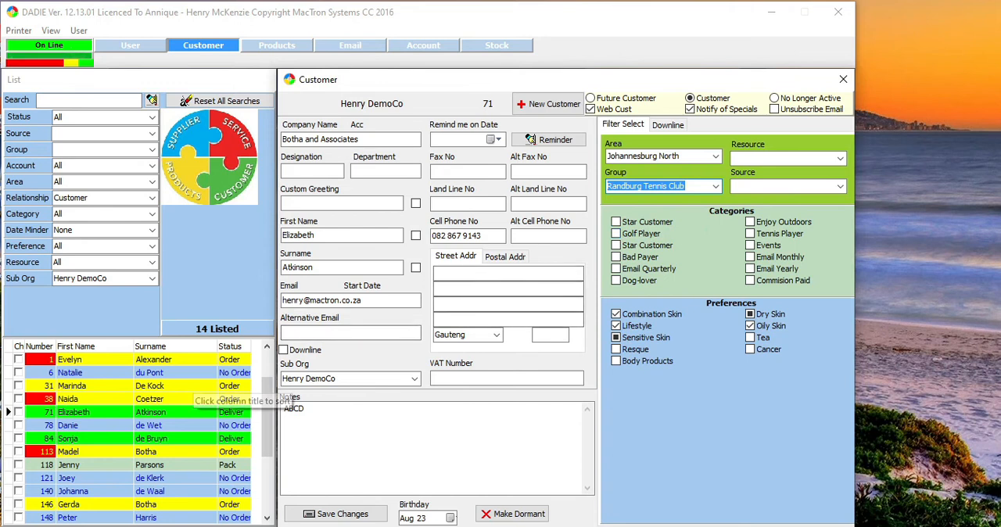
pyautogui.click(235, 372)
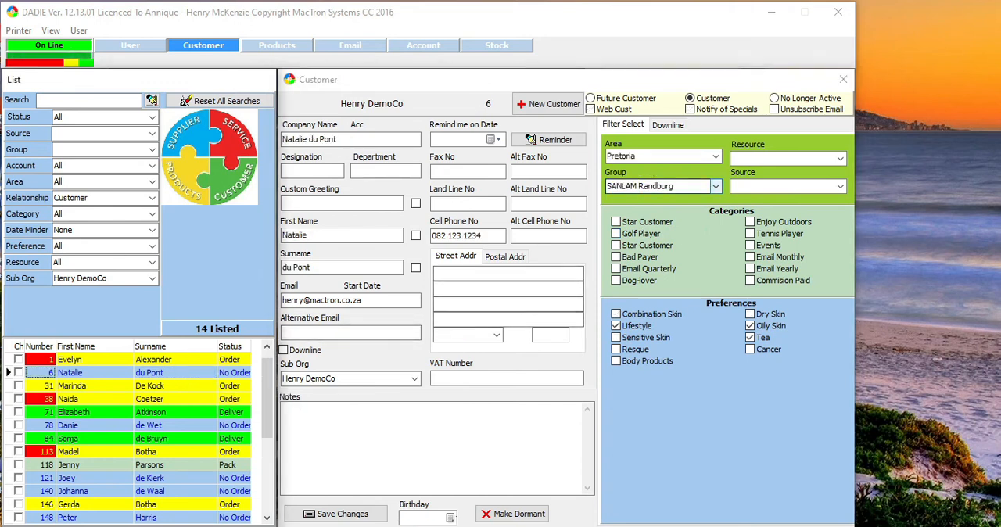
pyautogui.click(715, 186)
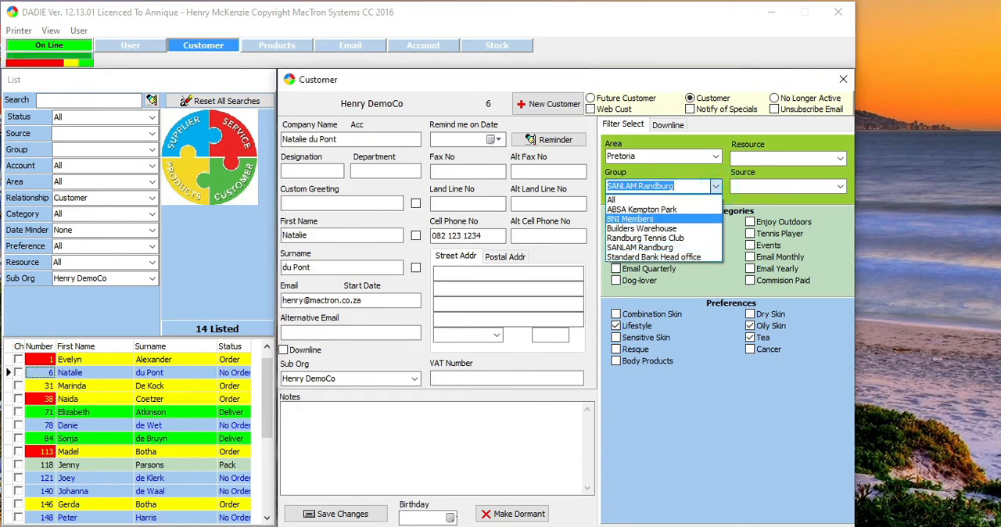
pyautogui.click(646, 238)
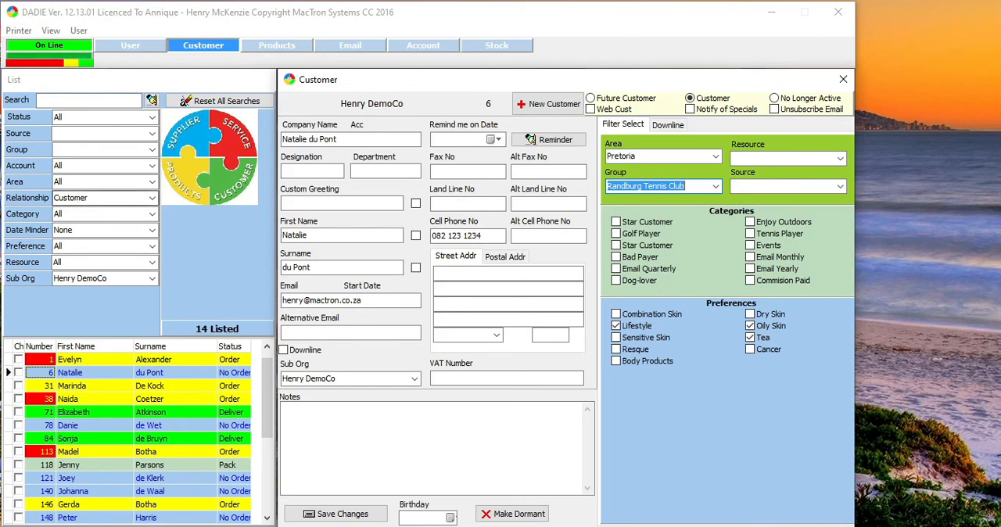
# Filter the customer list by the Randburg Tennis Club group and return the group filter to All
pyautogui.click(153, 150)
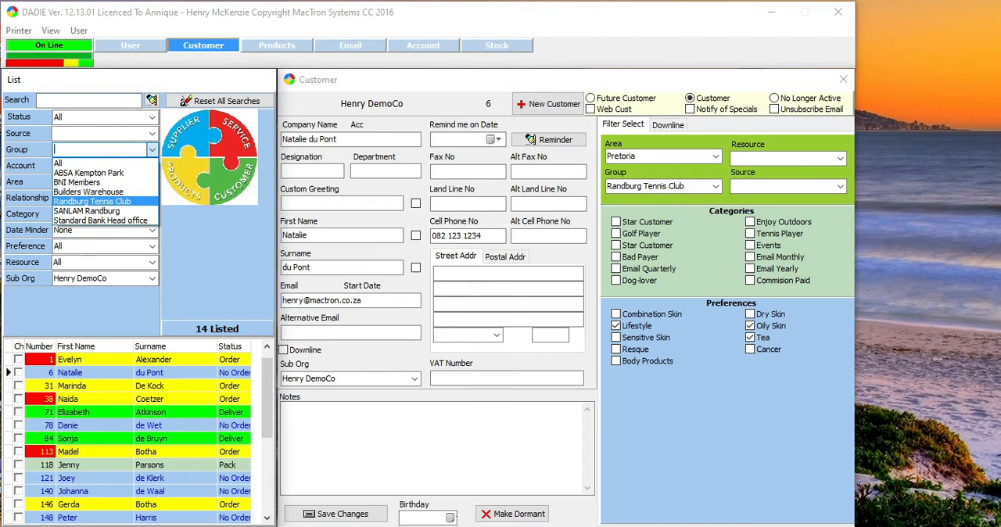
pyautogui.click(91, 201)
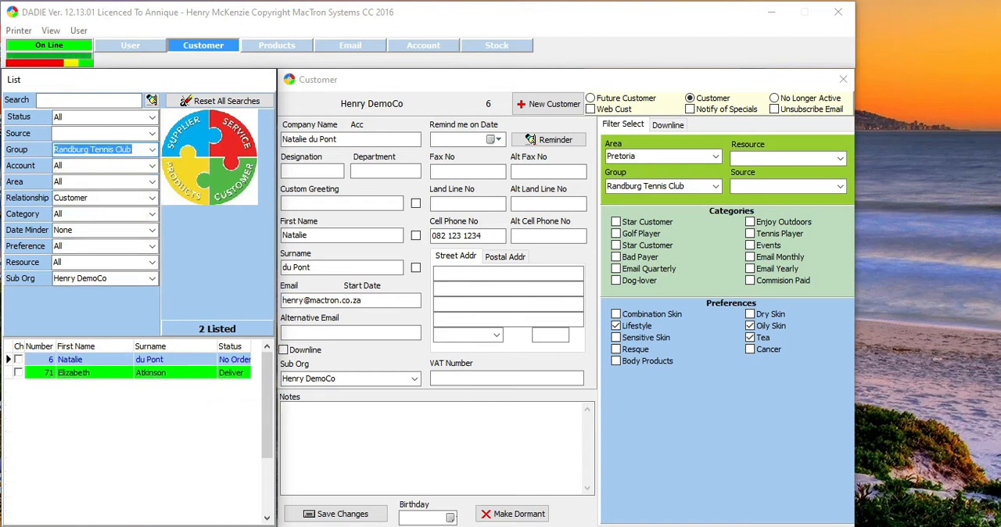
pyautogui.click(153, 149)
pyautogui.click(133, 162)
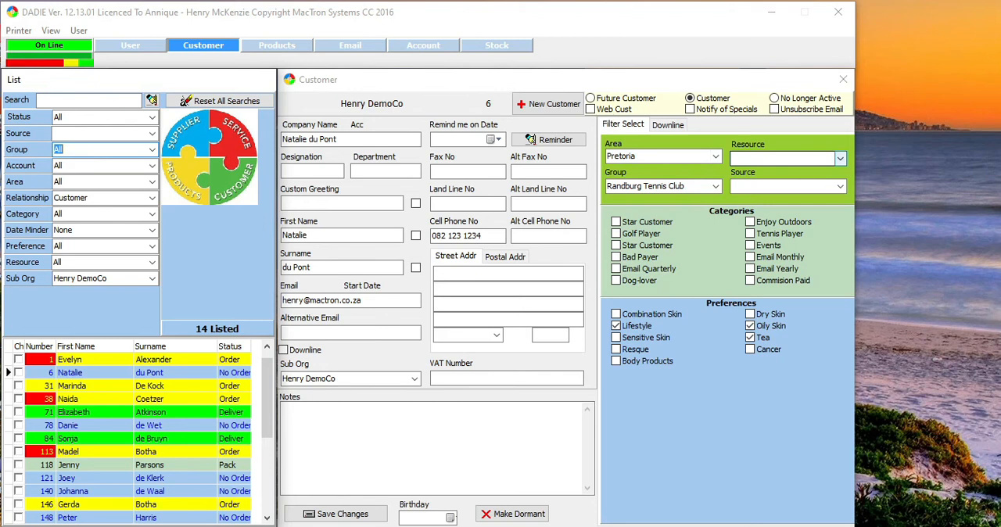
# View the customer resource options and set the source of the customer noted as "Face client" to Golf Day
pyautogui.click(840, 158)
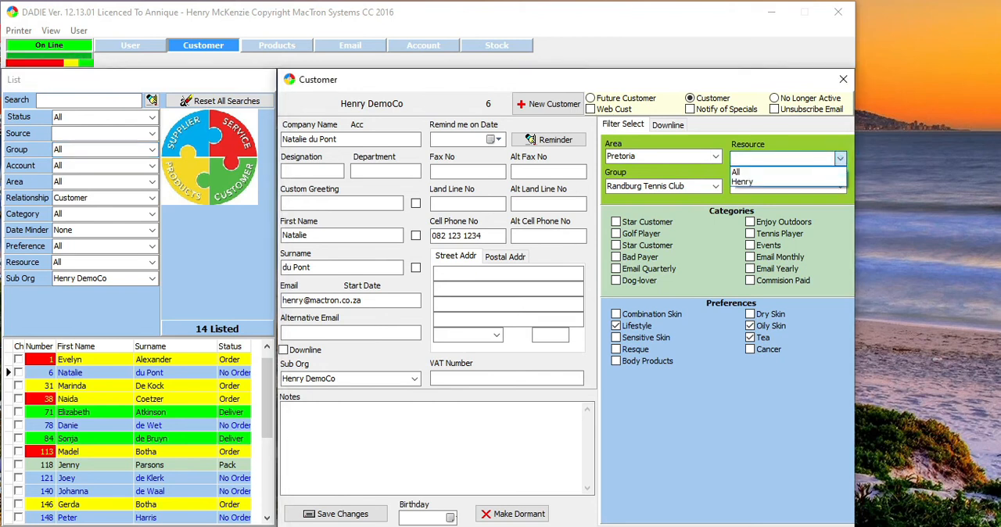
pyautogui.click(840, 158)
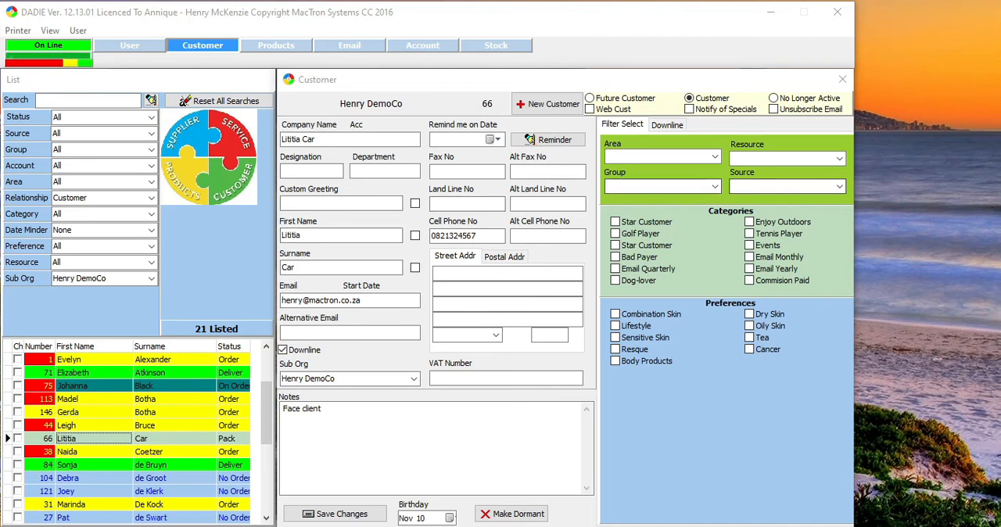
pyautogui.click(840, 187)
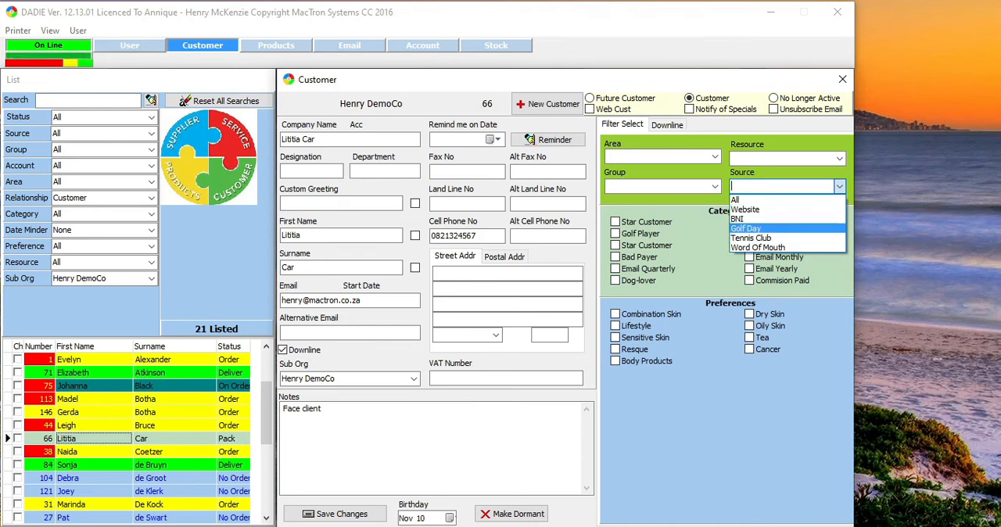
pyautogui.click(745, 229)
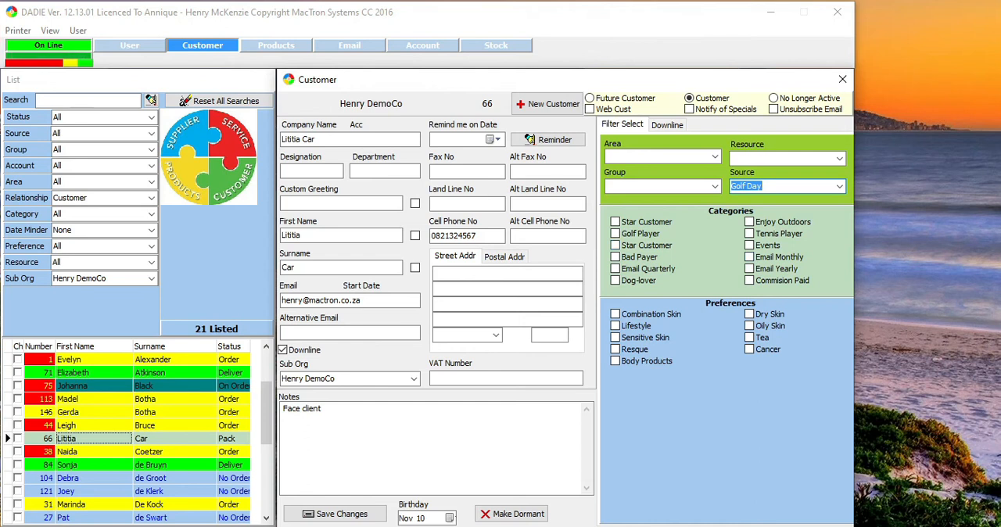
# Filter the customer list by the Golf Day source and return the source filter to All
pyautogui.click(151, 134)
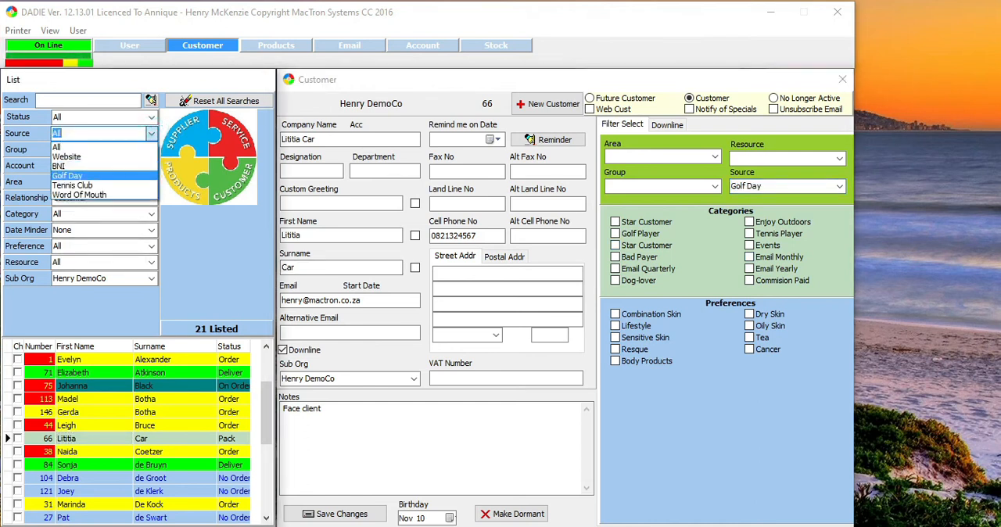
pyautogui.click(67, 176)
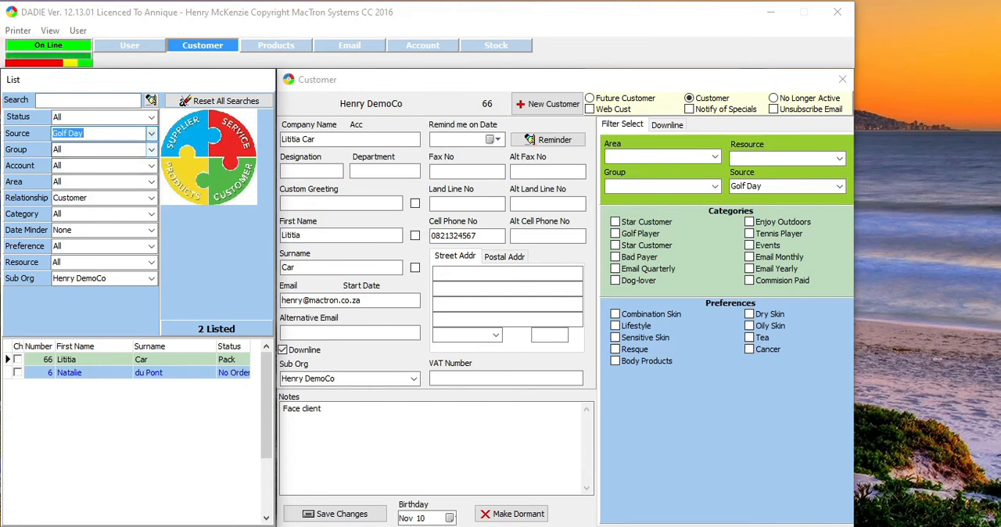
pyautogui.click(151, 134)
pyautogui.click(125, 148)
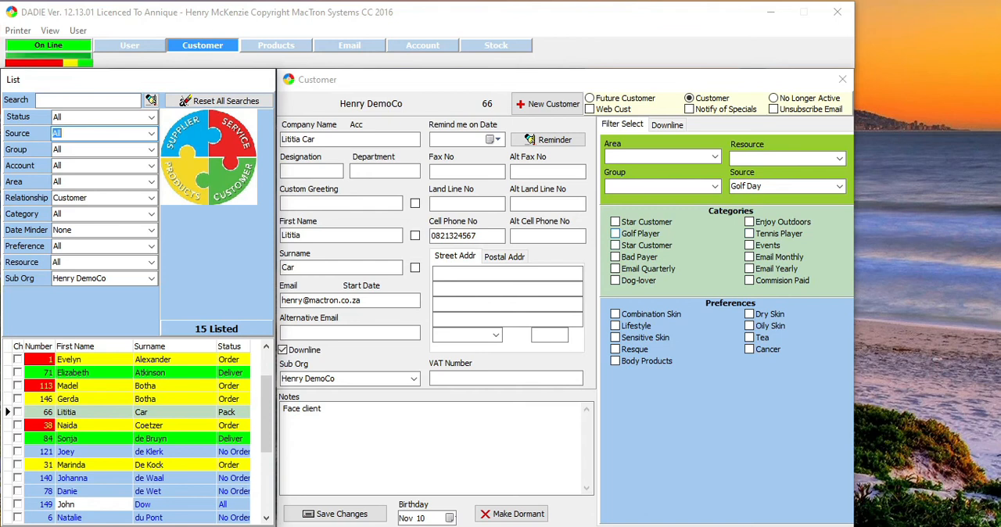
# Assign the "Face client" customer the Golf Player, Tennis Player and Dog-lover categories and the Dry Skin and Tea preferences
pyautogui.click(615, 234)
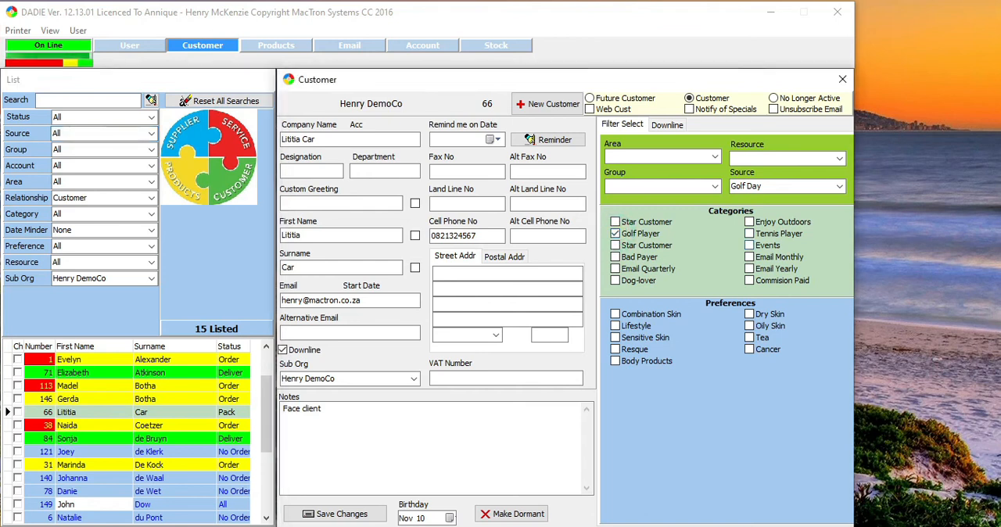
pyautogui.click(750, 234)
pyautogui.click(616, 280)
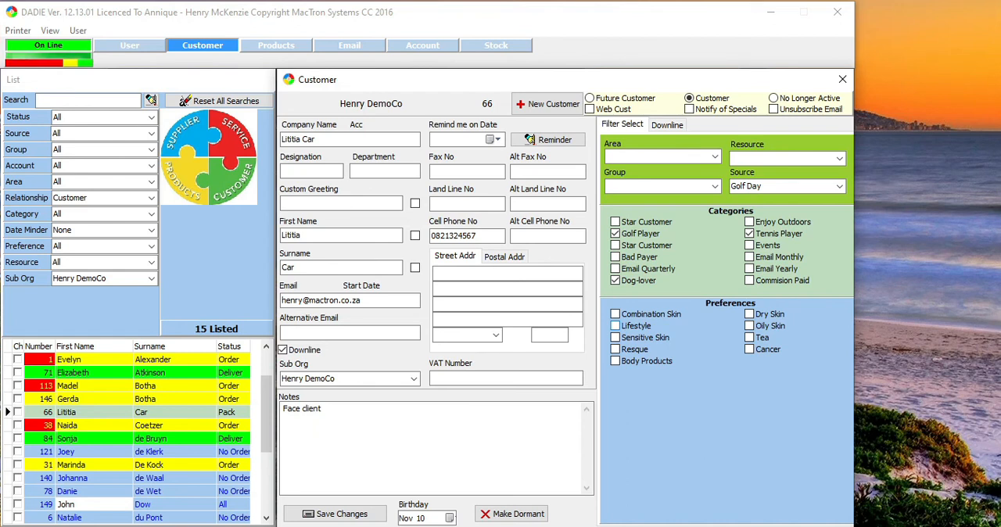
pyautogui.click(750, 314)
pyautogui.click(750, 337)
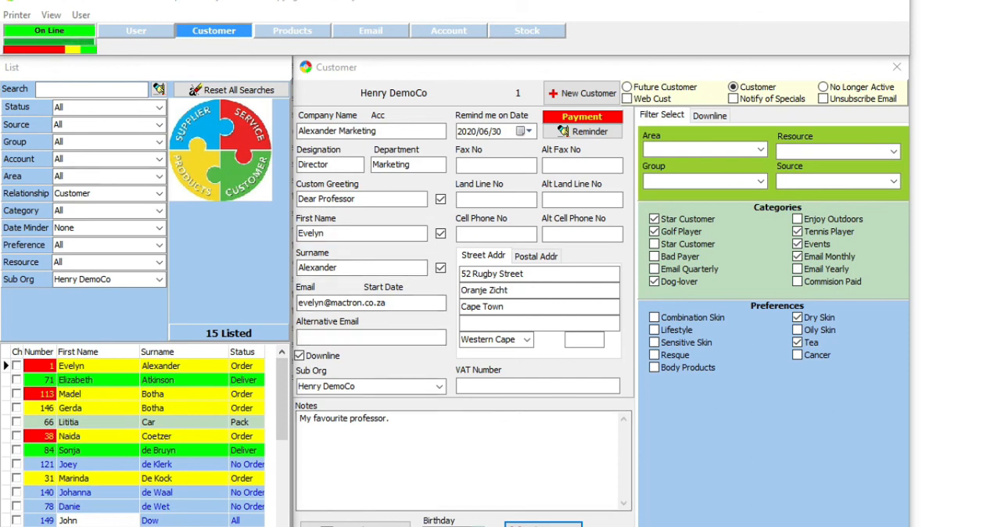
# Access the Alexander Marketing customer's birthday field and filter the customer list by the Birthday This Month date minder
pyautogui.click(454, 526)
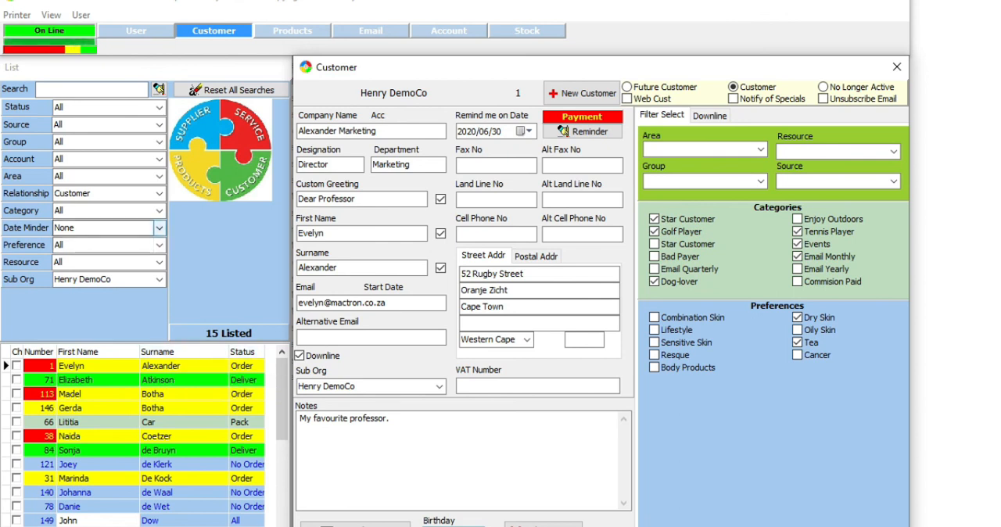
pyautogui.click(158, 228)
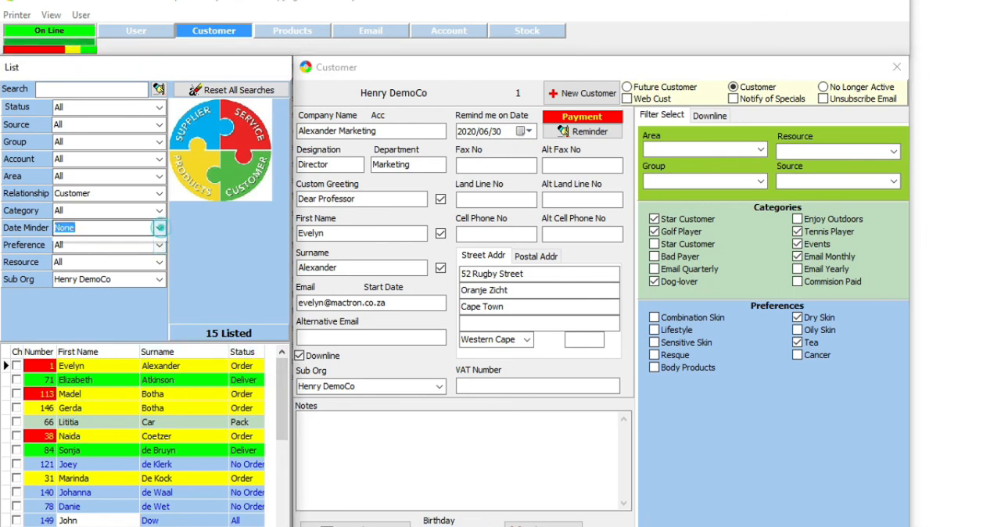
pyautogui.click(91, 273)
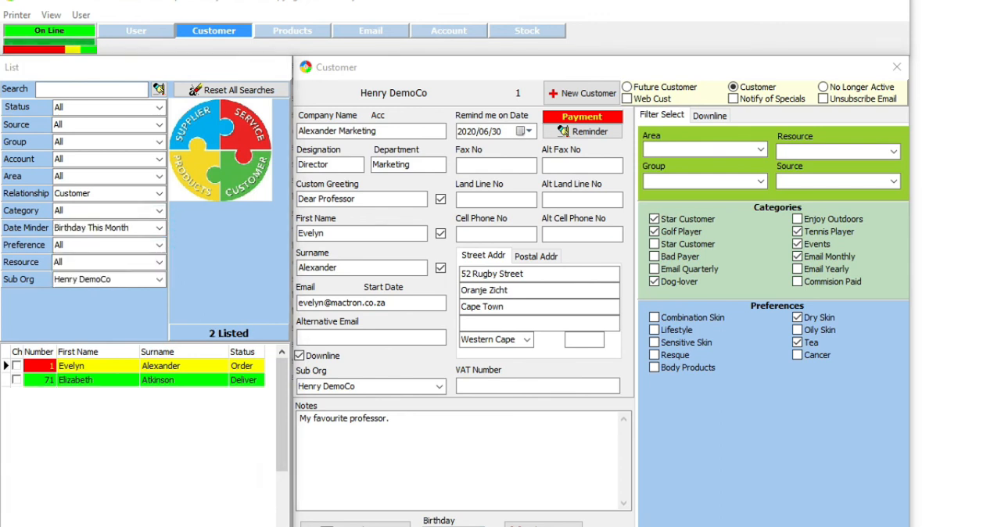